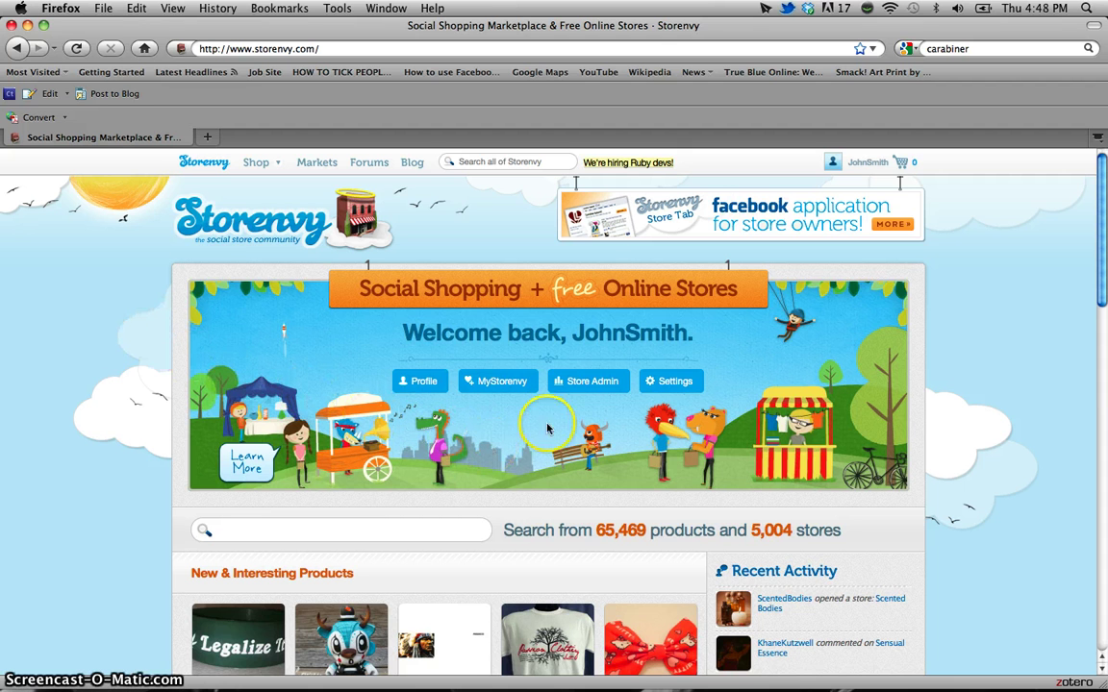
# Step: Open the Store Admin dashboard from the Storenvy home page
pyautogui.click(582, 383)
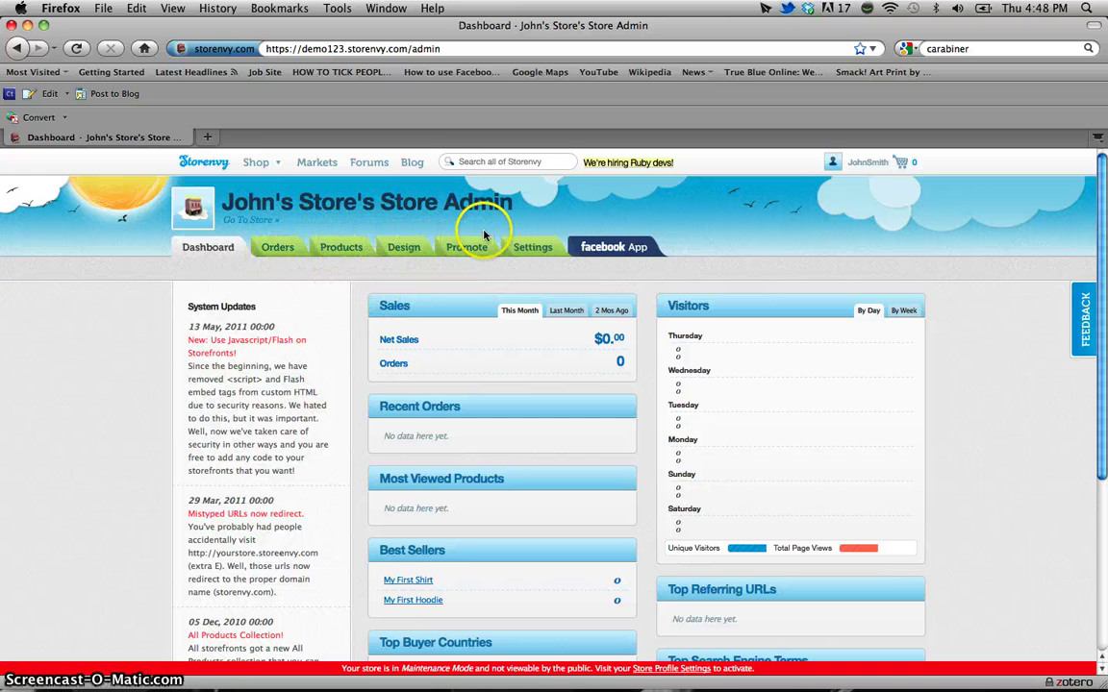
# Step: Go to the Products list and begin adding a new product
pyautogui.click(342, 250)
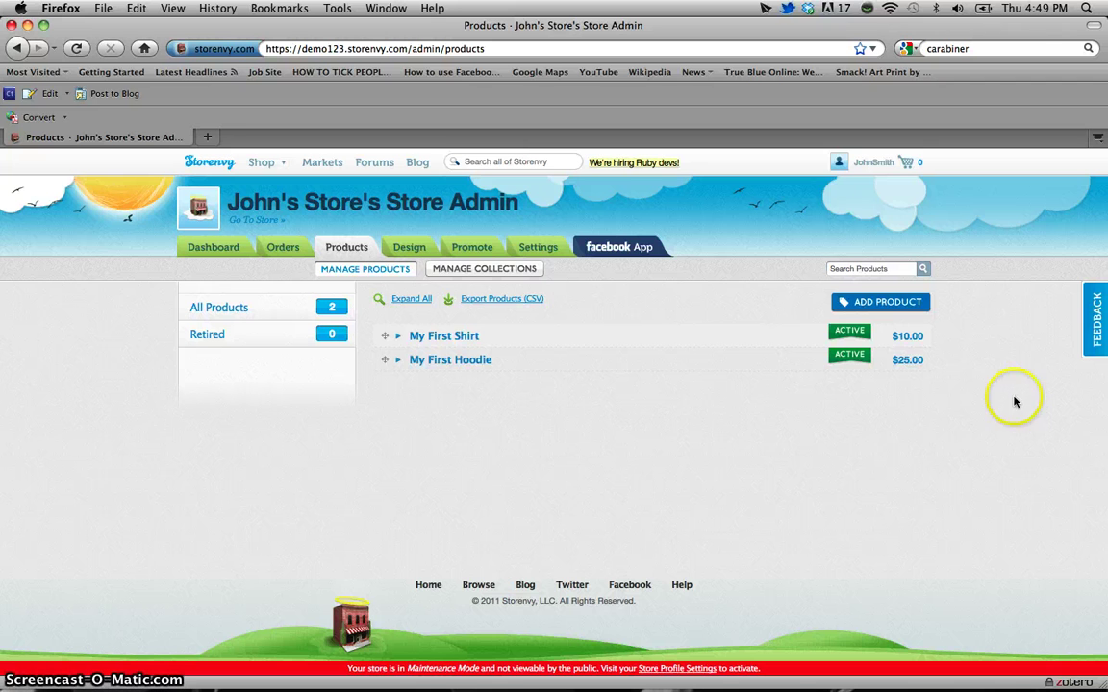
pyautogui.click(920, 308)
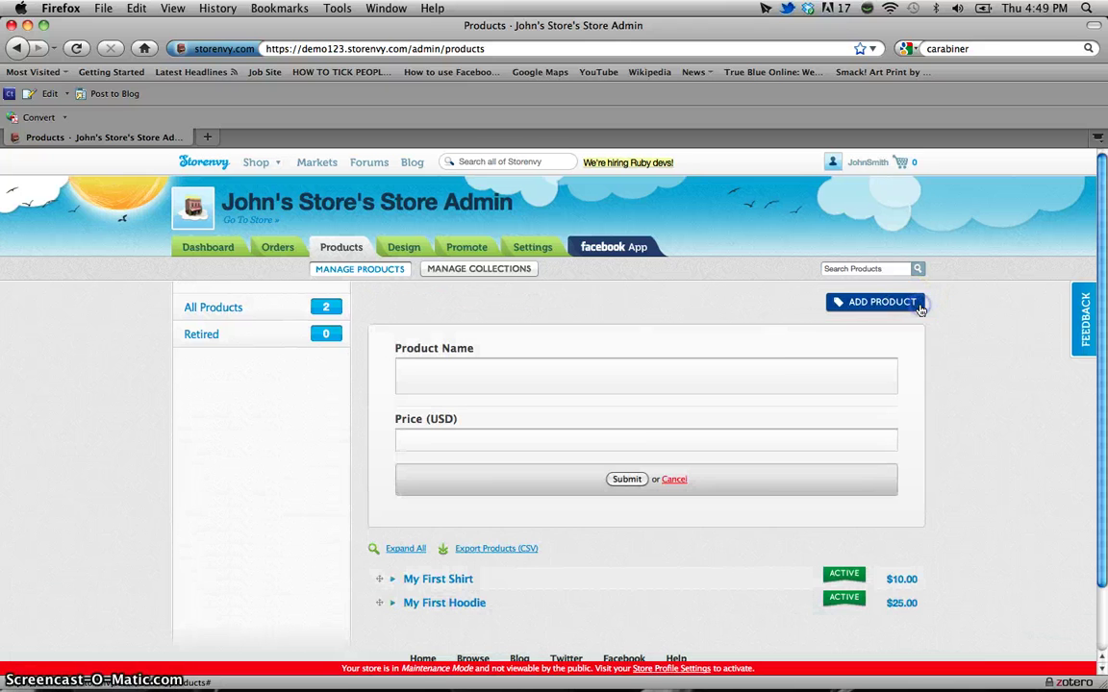
pyautogui.click(791, 376)
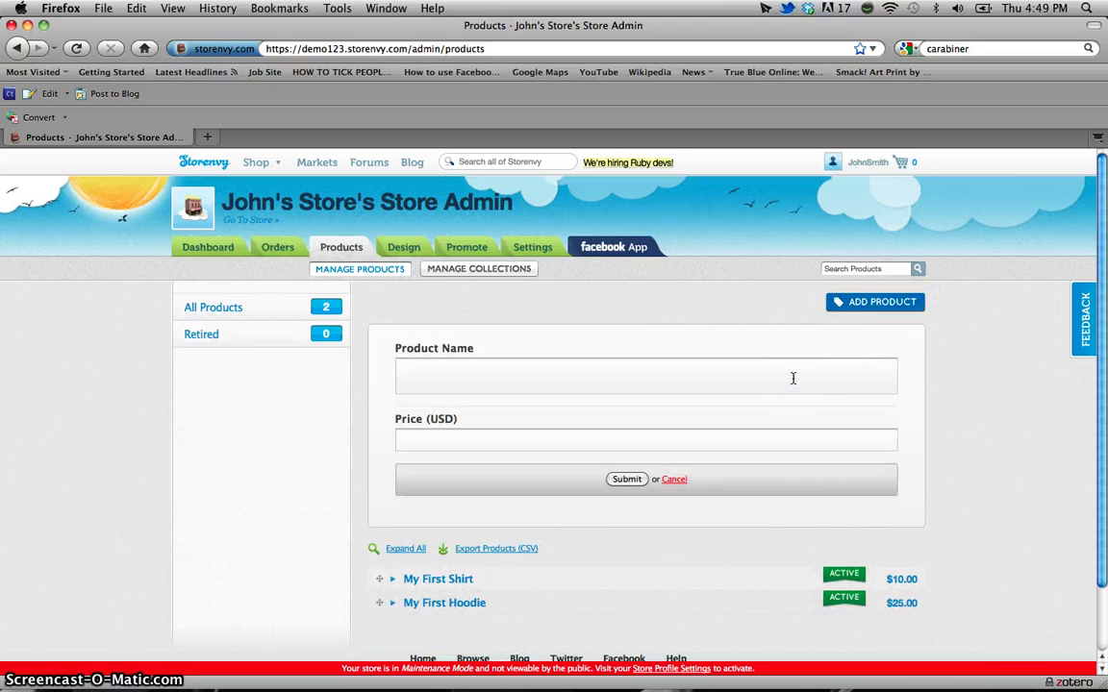
# Step: Name the product 'My First Tank Top' and set its price to 10.00
pyautogui.write('My')
pyautogui.press('Down')
pyautogui.press('Return')
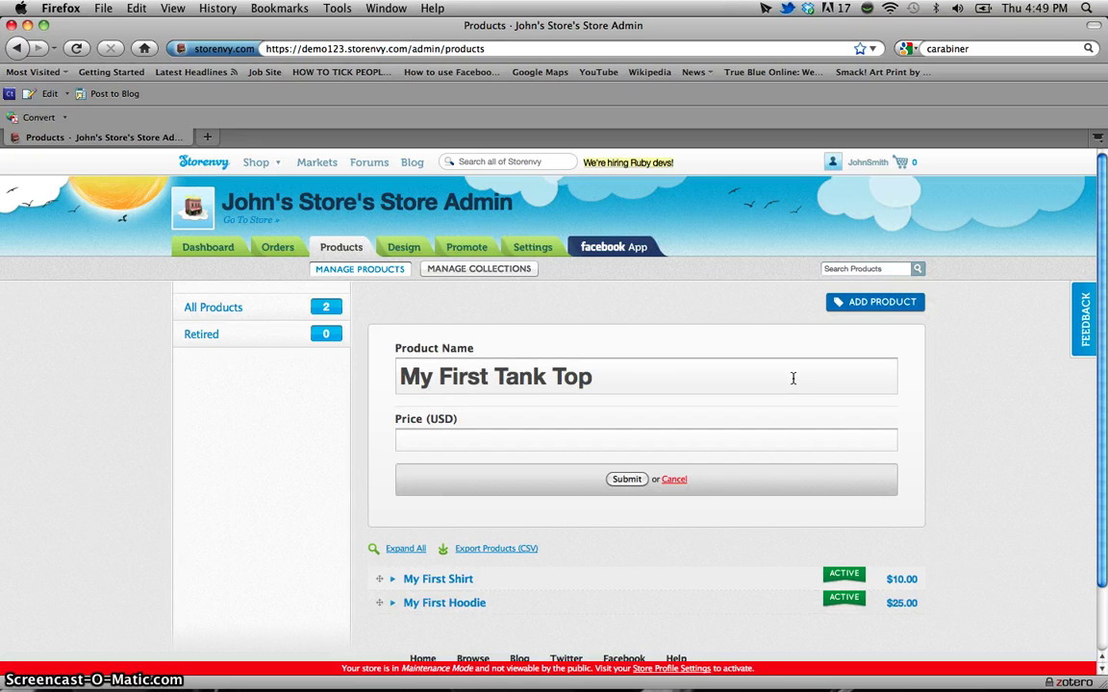
pyautogui.press('Tab')
pyautogui.write('10')
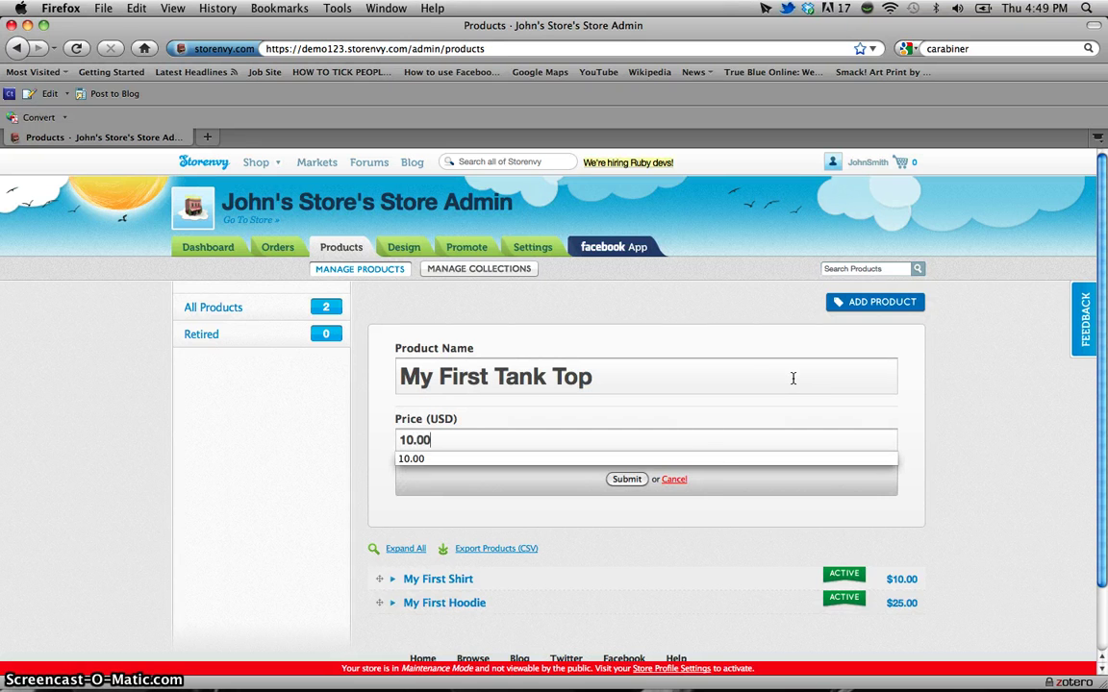
pyautogui.click(688, 457)
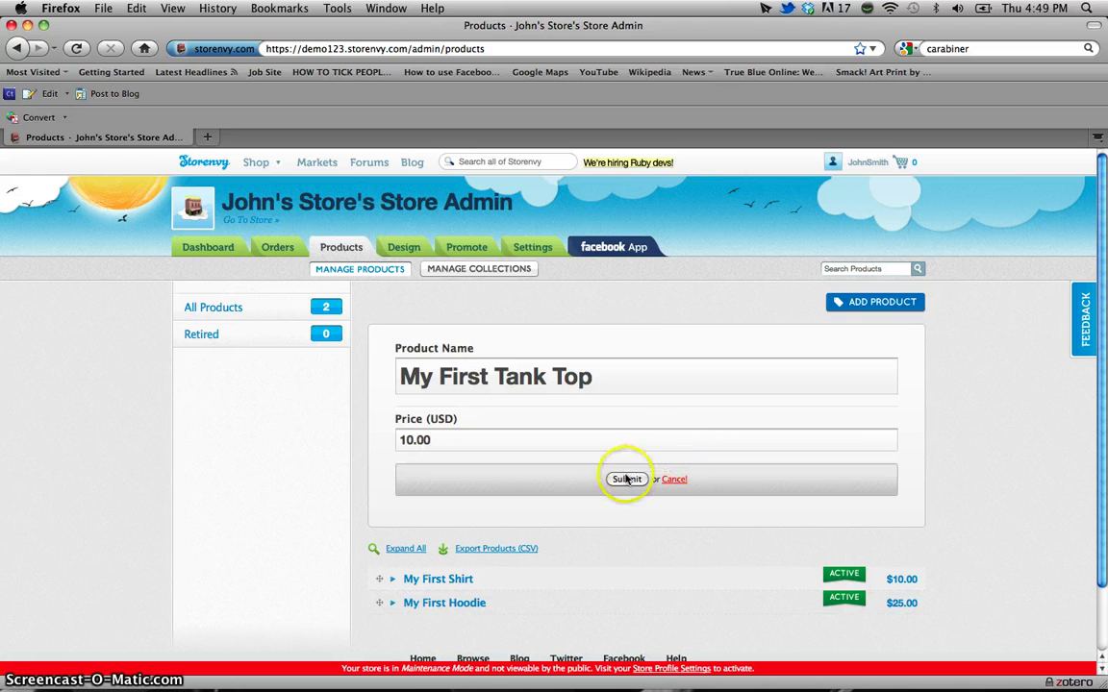
# Step: Submit the form to create the My First Tank Top product
pyautogui.click(626, 479)
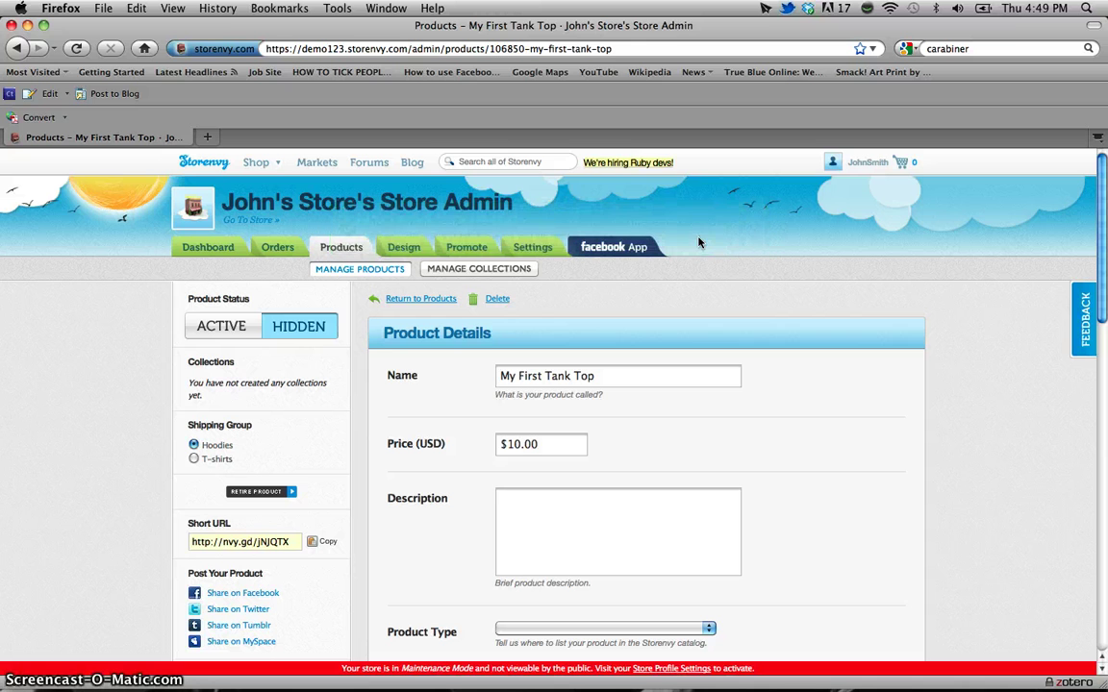
pyautogui.click(806, 318)
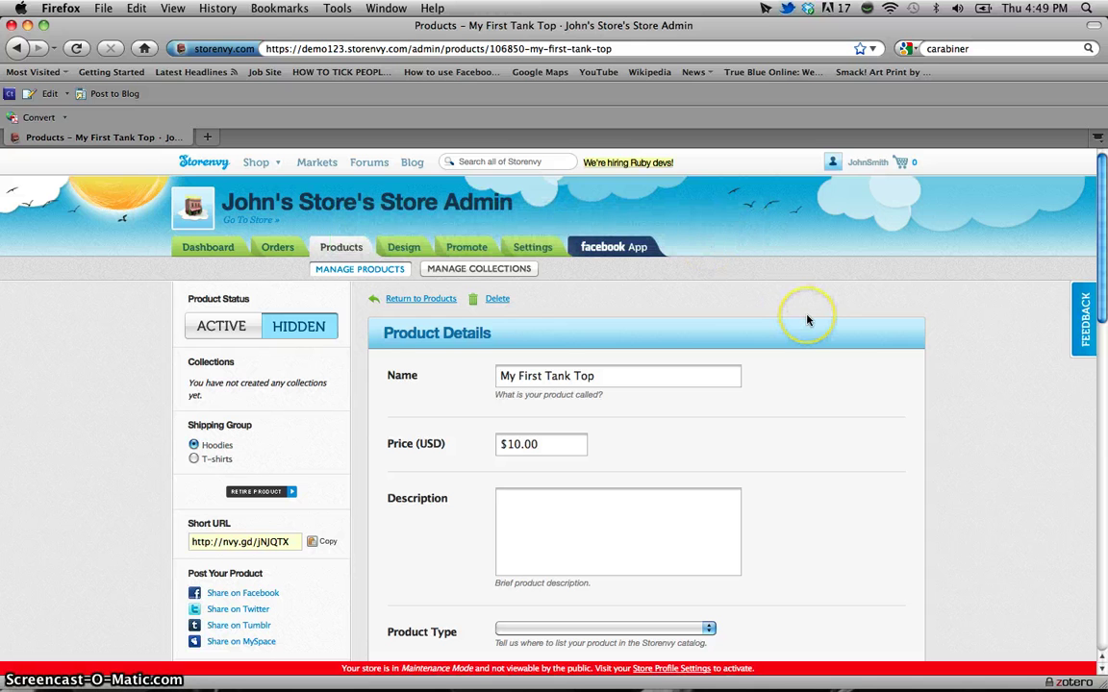
pyautogui.scroll(-3, 769, 317)
pyautogui.click(809, 308)
# Step: Look through the tank top's Product Details form, including the description field
pyautogui.scroll(-1, 809, 309)
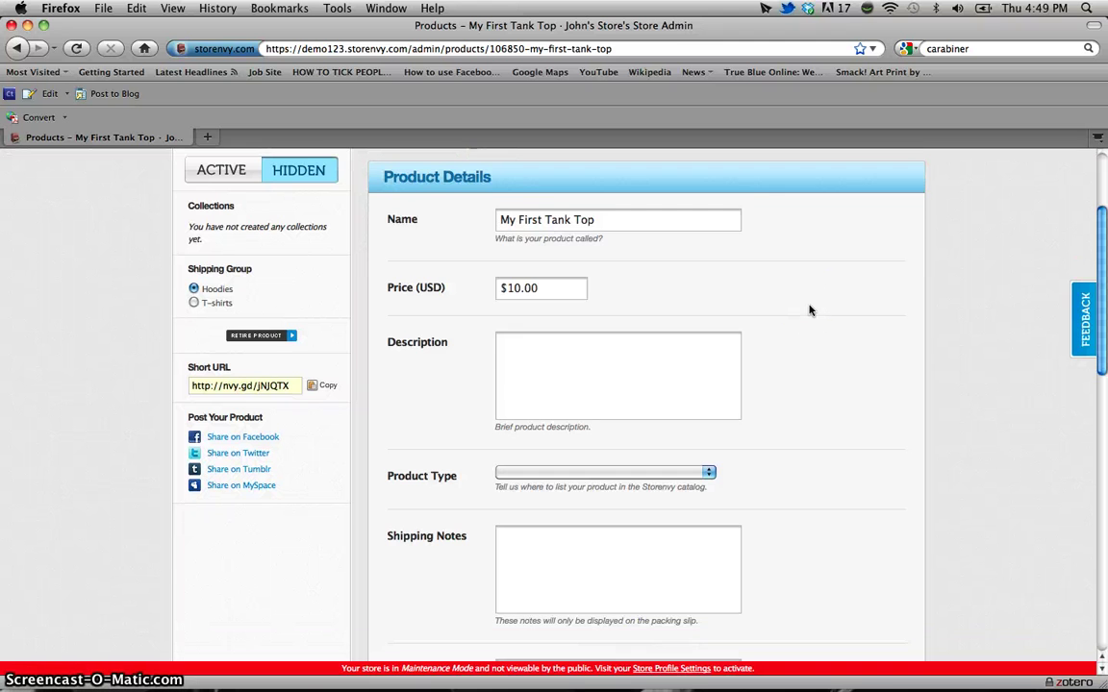
pyautogui.scroll(-3, 809, 310)
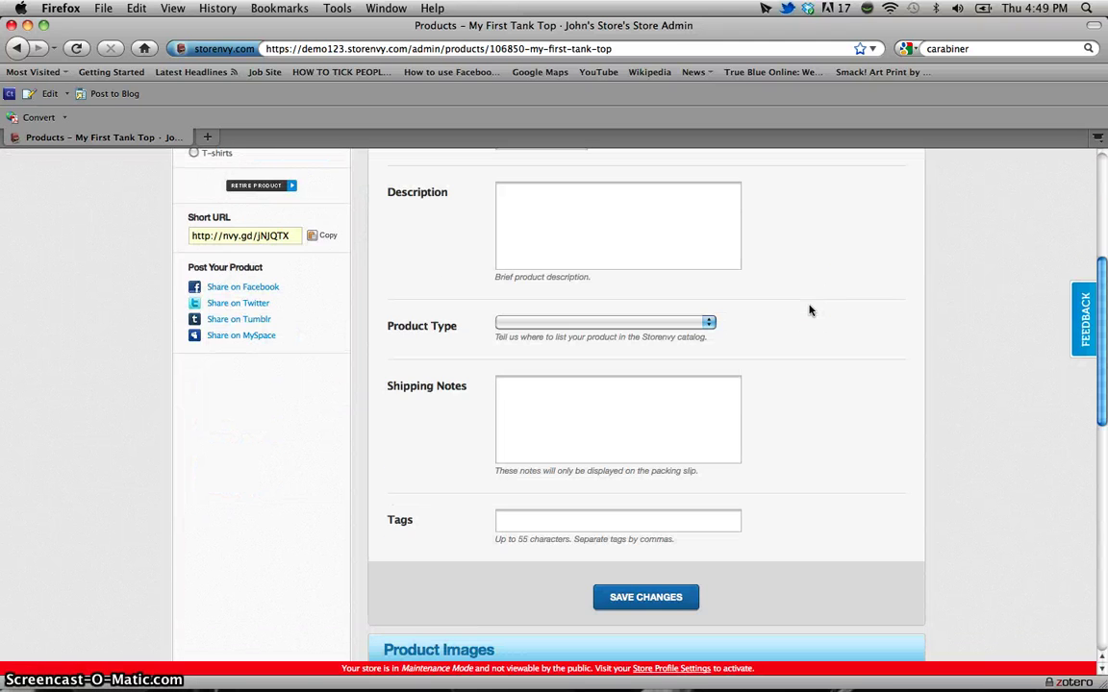
pyautogui.scroll(-4, 810, 310)
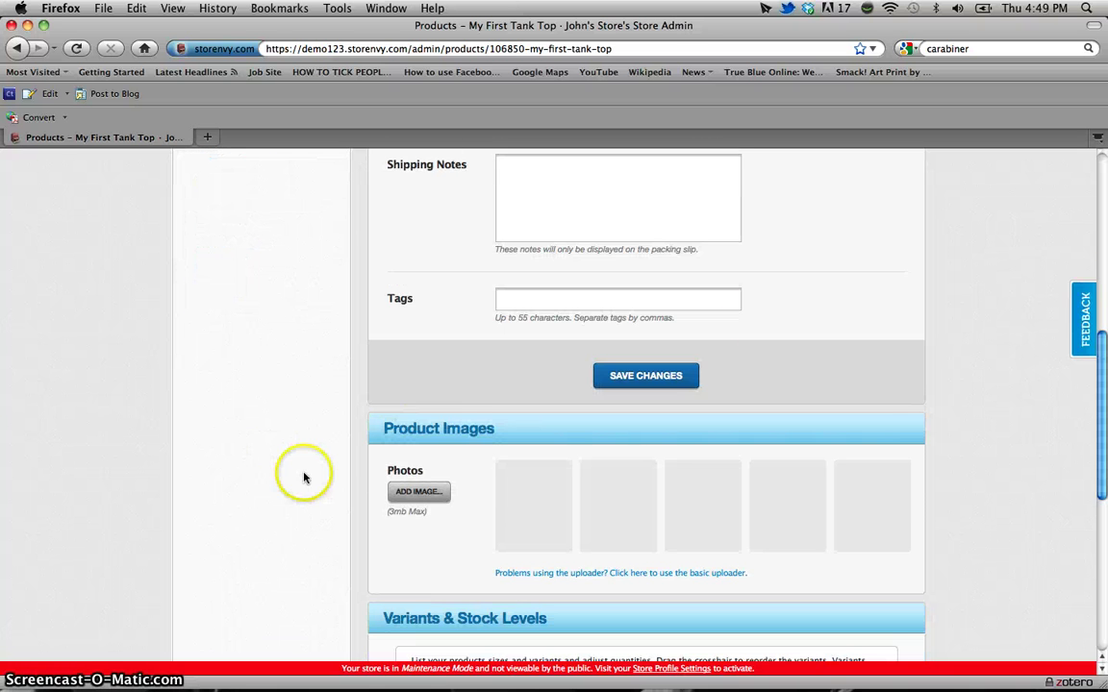
pyautogui.scroll(6, 302, 475)
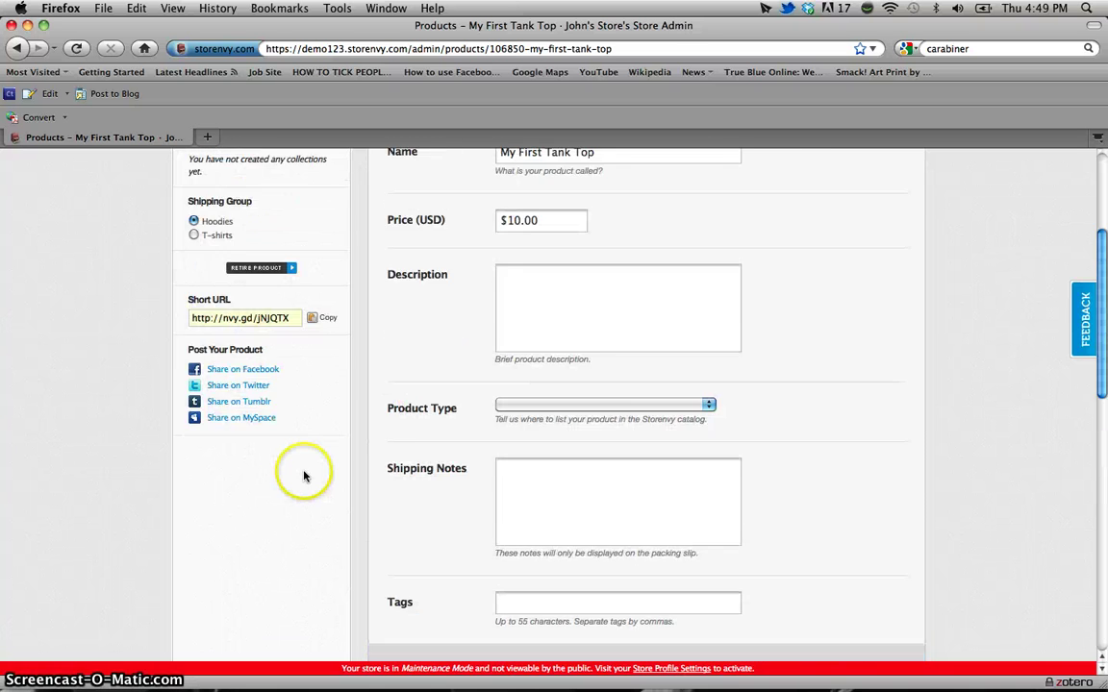
pyautogui.click(613, 331)
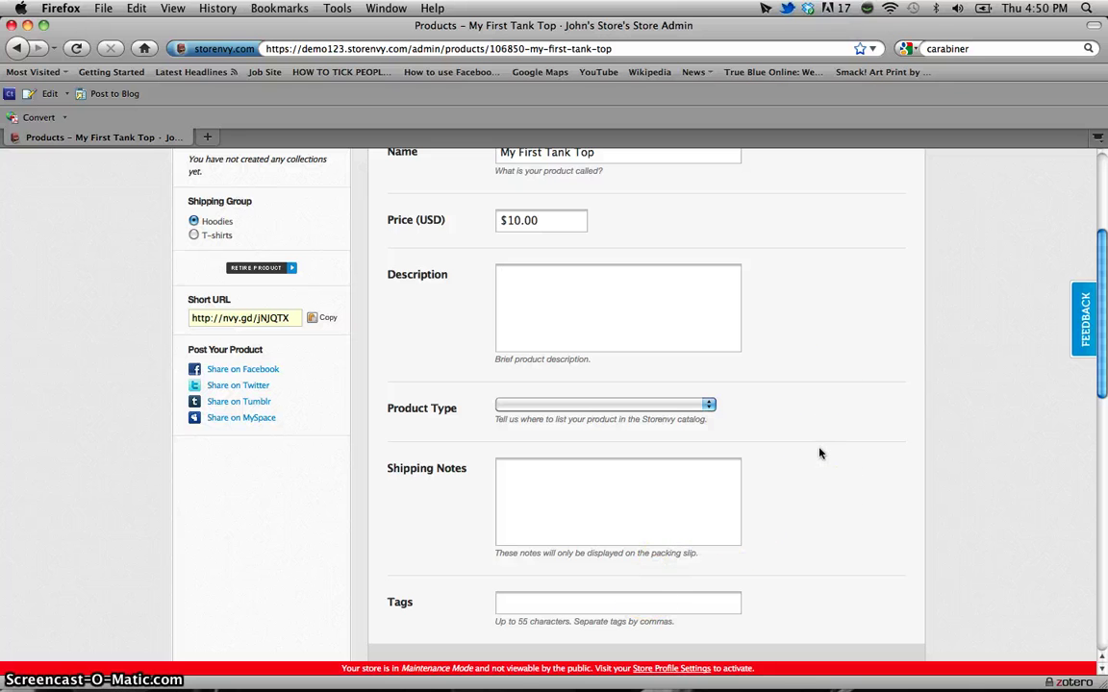
pyautogui.scroll(-5, 819, 453)
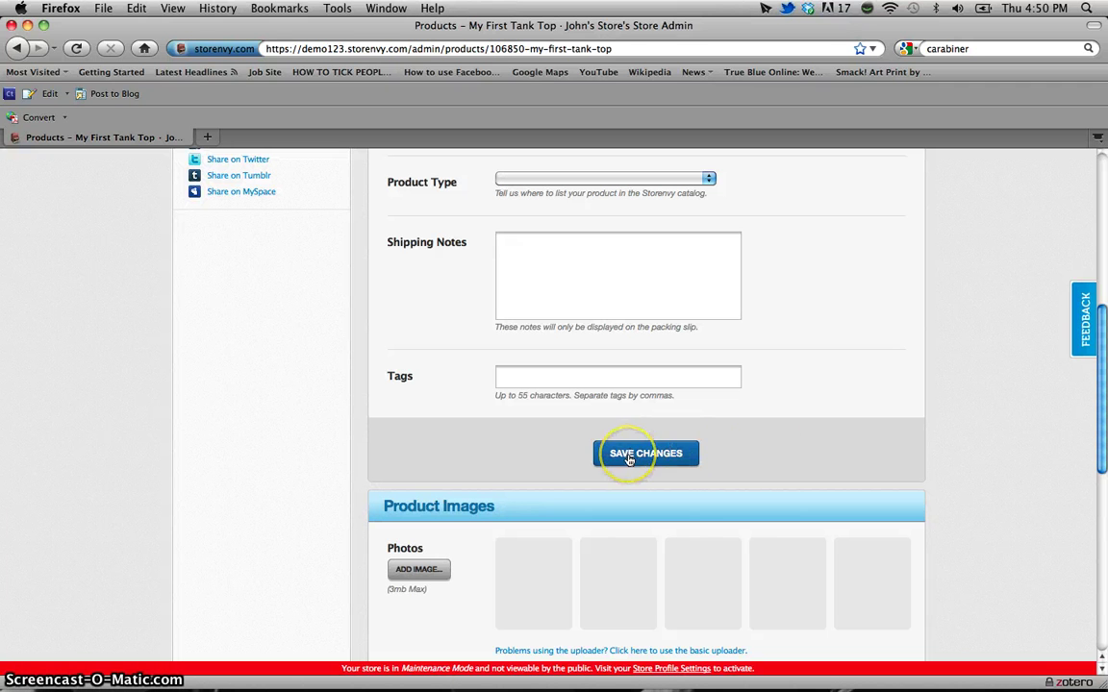
pyautogui.scroll(2, 779, 447)
pyautogui.scroll(4, 779, 448)
pyautogui.scroll(-8, 779, 447)
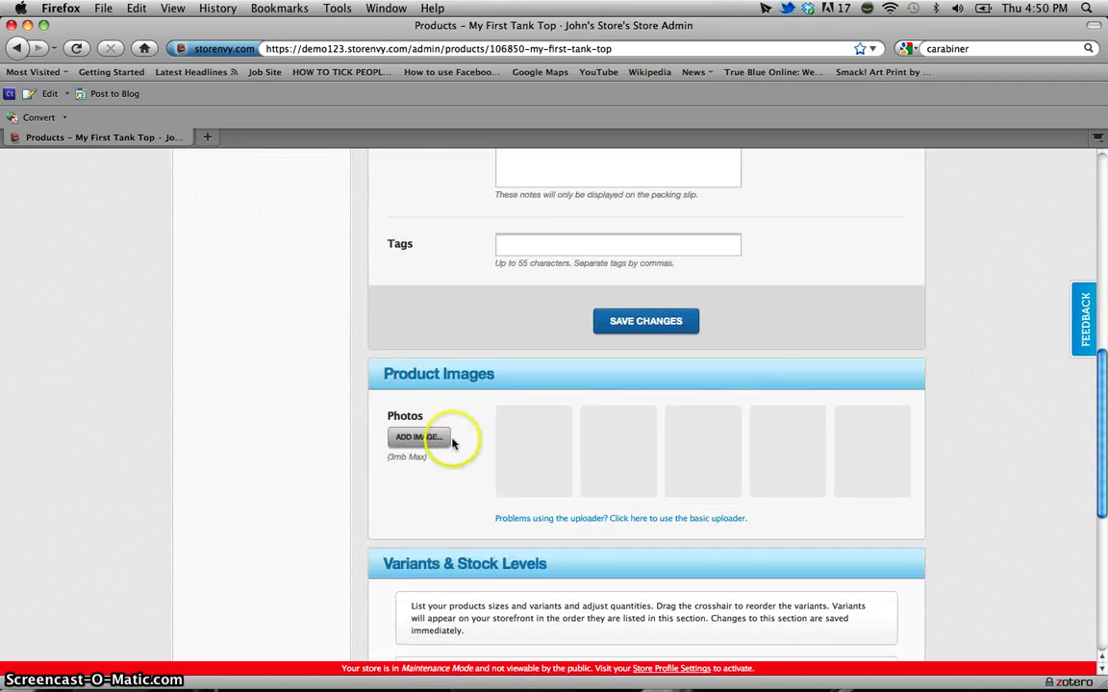
# Step: Upload sc-tank-khaki-bak-447.jpg as the tank top's product image and return to the product
pyautogui.click(428, 437)
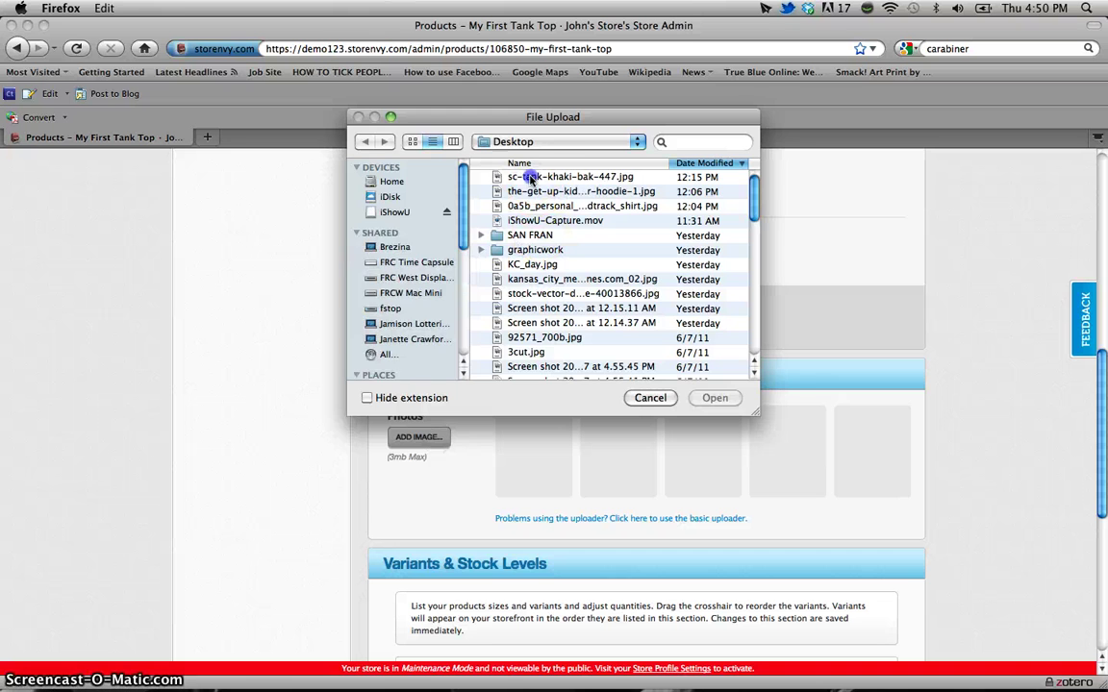
pyautogui.click(483, 176)
pyautogui.doubleClick(481, 175)
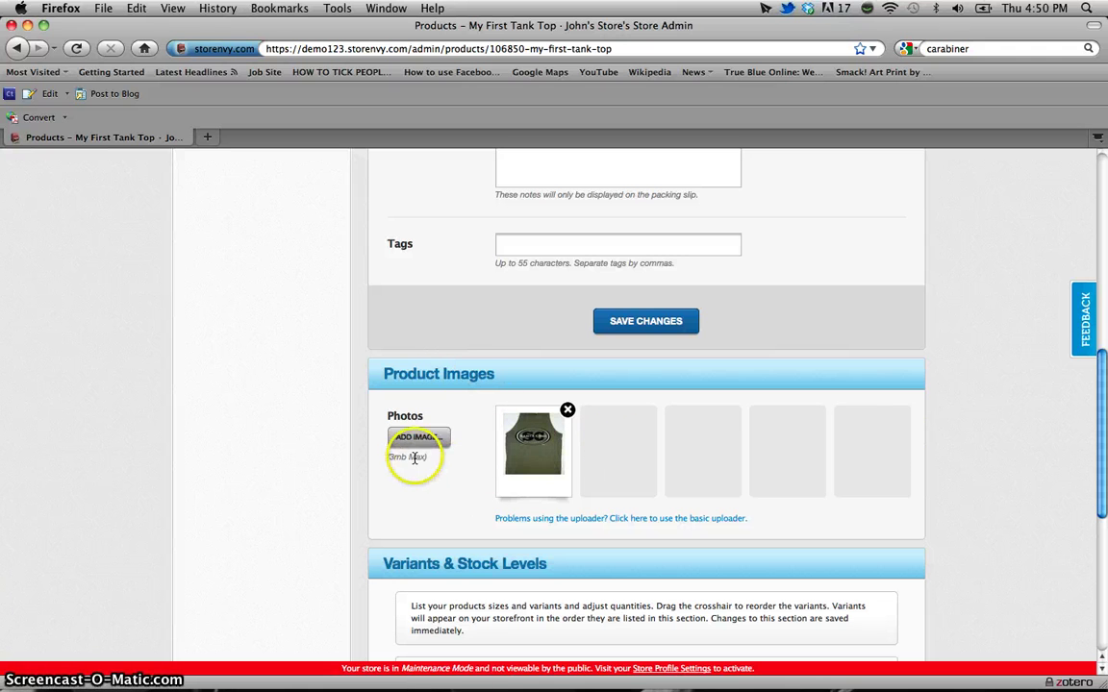
pyautogui.scroll(-1, 310, 481)
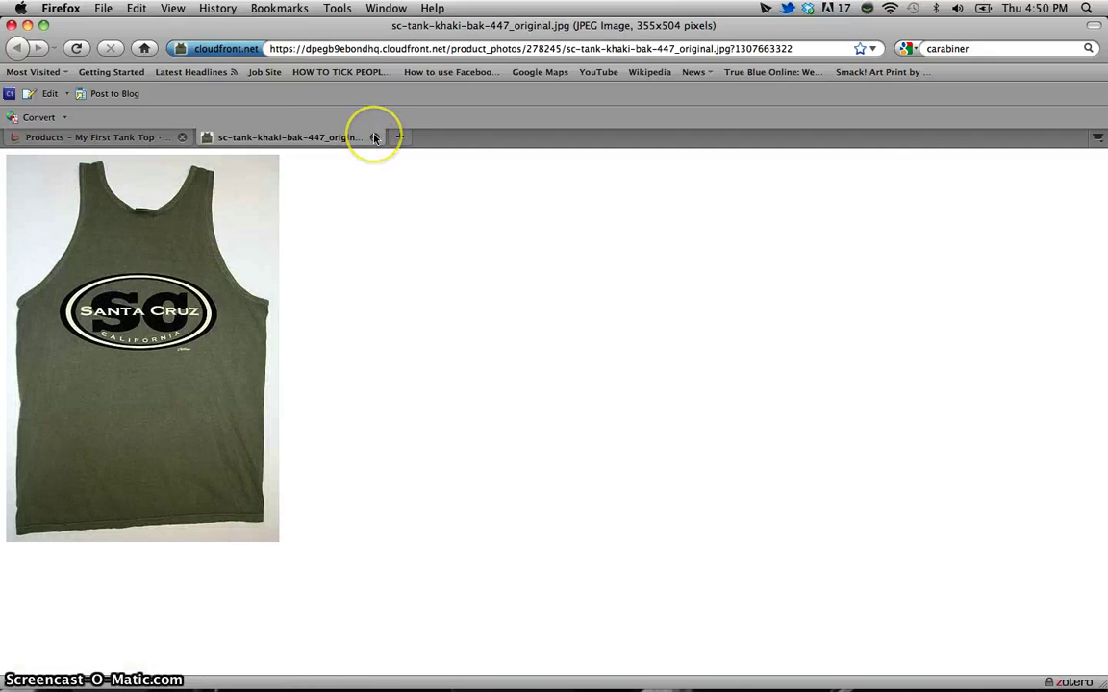
pyautogui.click(374, 138)
pyautogui.click(420, 423)
# Step: Create a new variant named Small
pyautogui.scroll(-3, 421, 427)
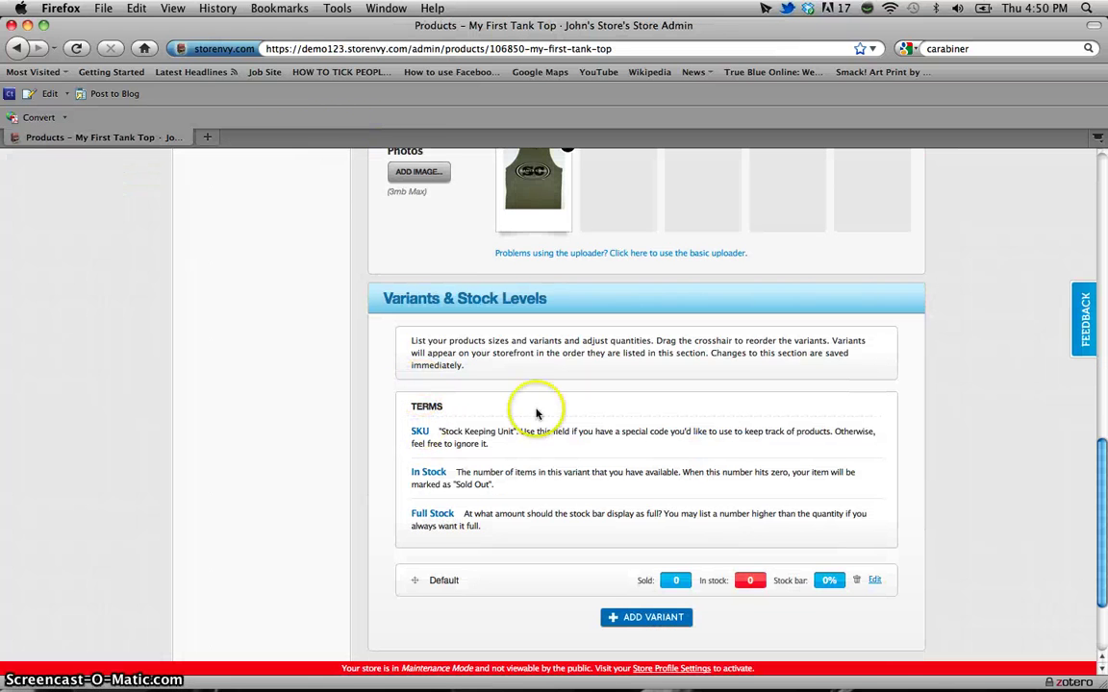
pyautogui.scroll(-2, 592, 438)
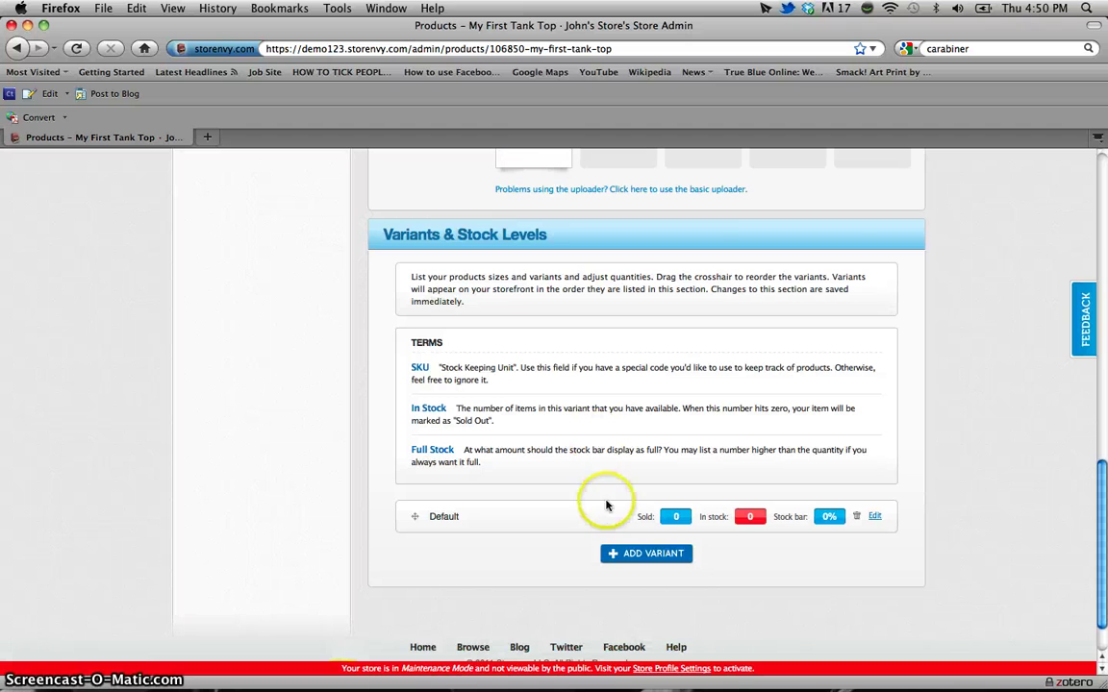
pyautogui.click(674, 563)
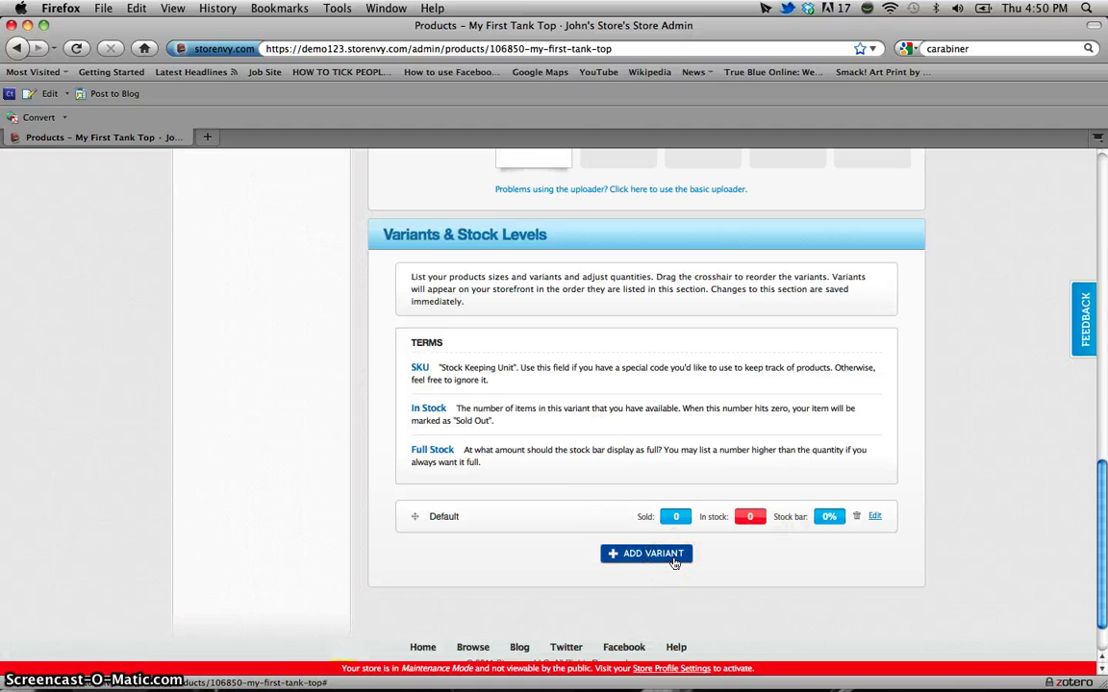
pyautogui.click(674, 562)
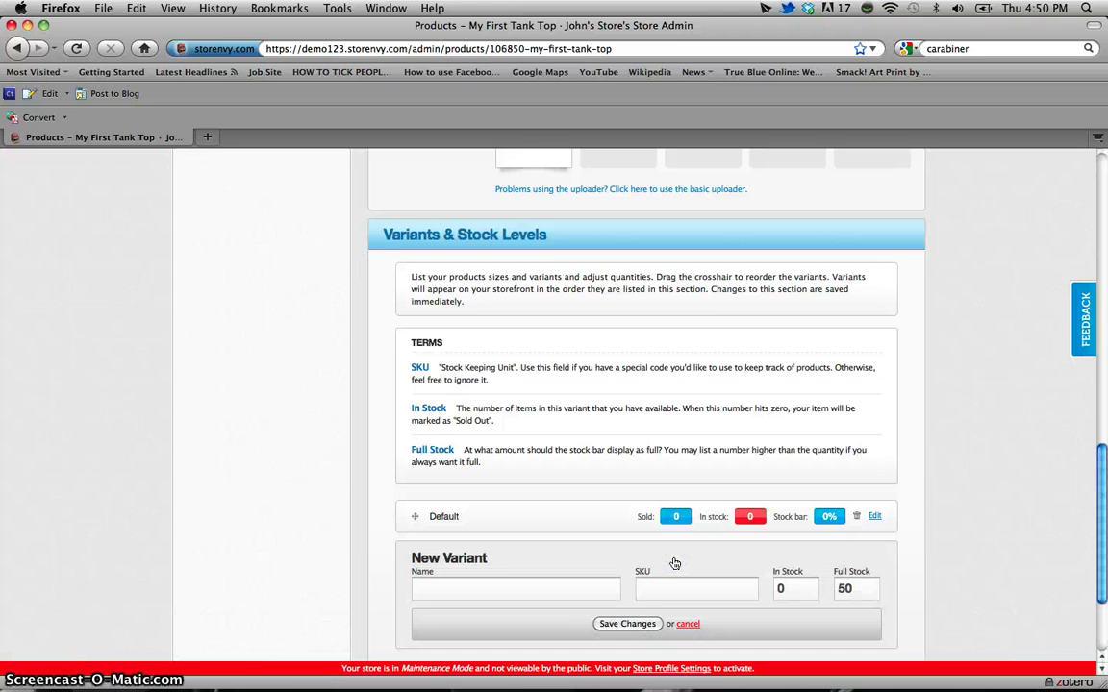
pyautogui.scroll(-3, 635, 481)
pyautogui.click(581, 503)
pyautogui.click(574, 487)
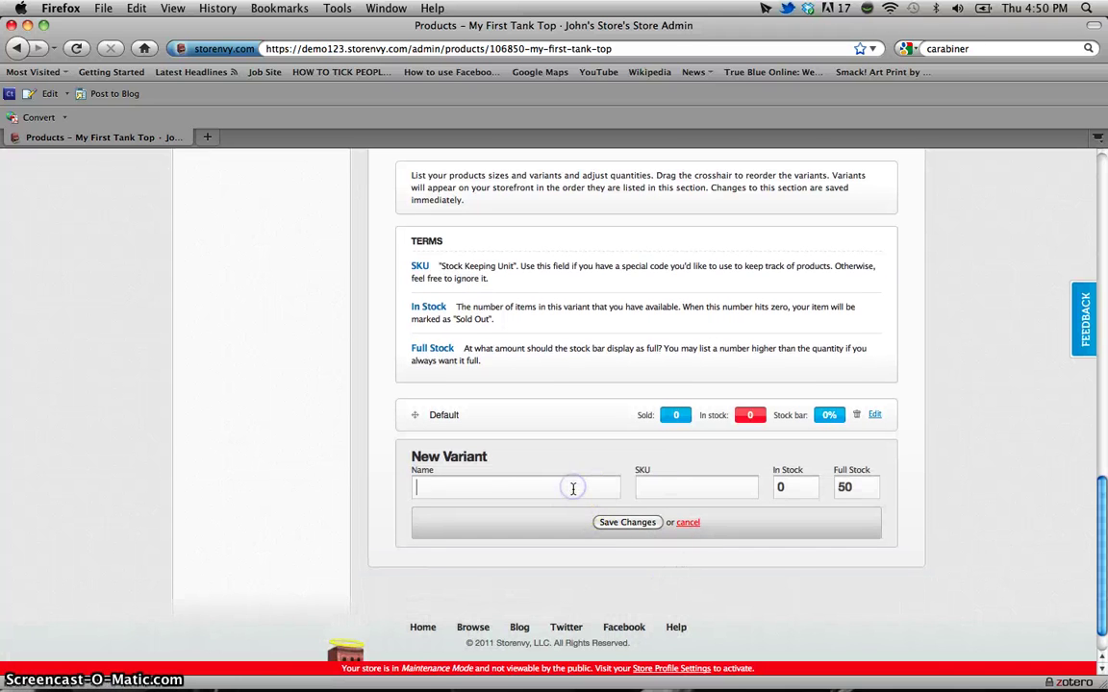
pyautogui.write('Small')
pyautogui.press('Tab')
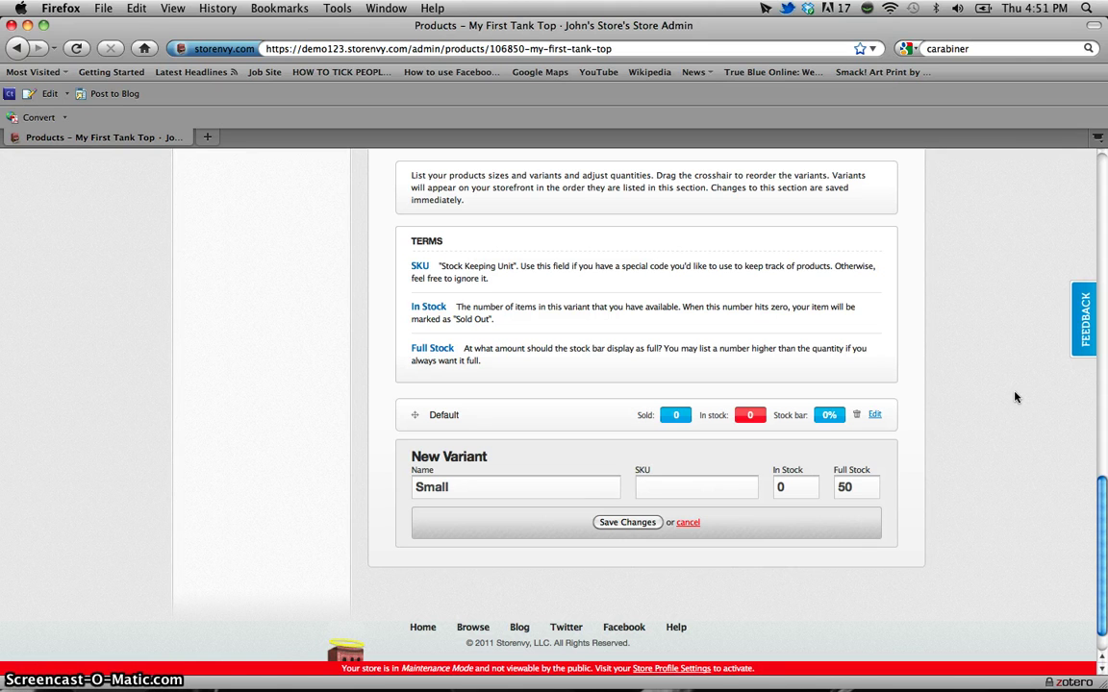
# Step: Give the Small variant 10 in stock and full stock 10, then save it
pyautogui.doubleClick(787, 488)
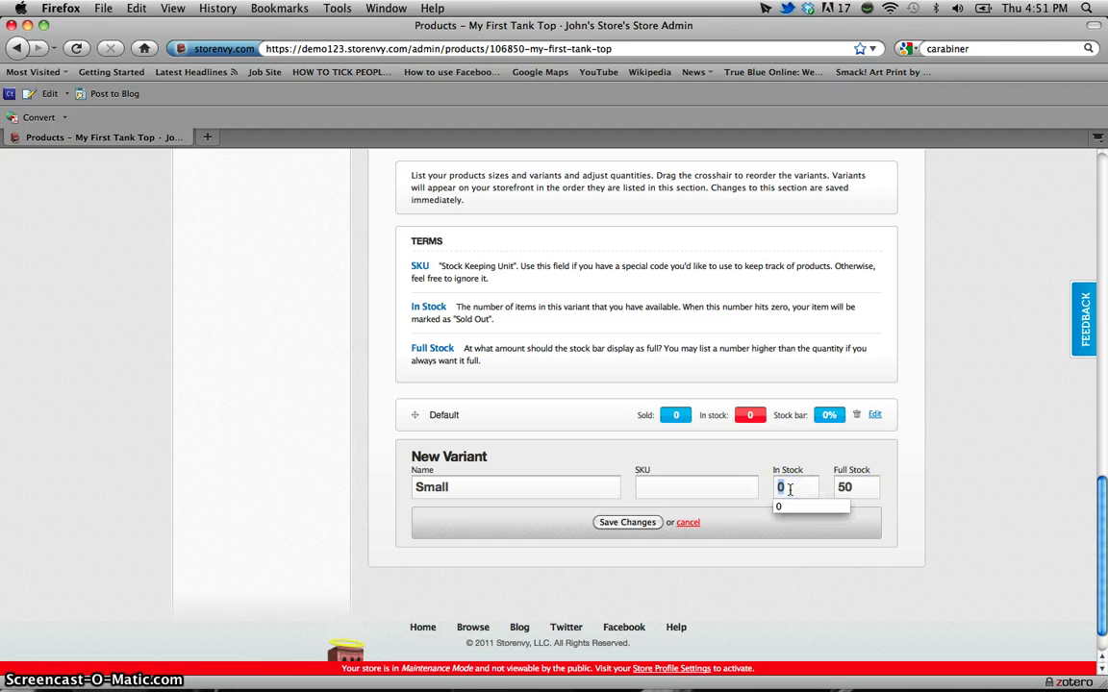
pyautogui.write('10')
pyautogui.press('Tab')
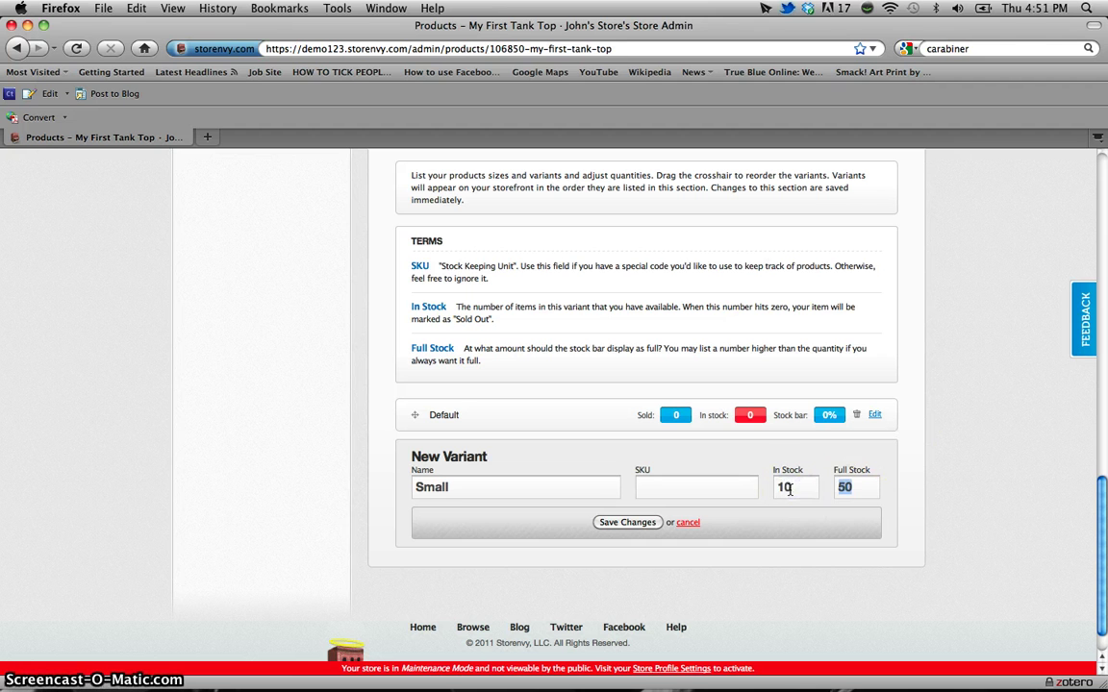
pyautogui.write('10')
pyautogui.click(829, 526)
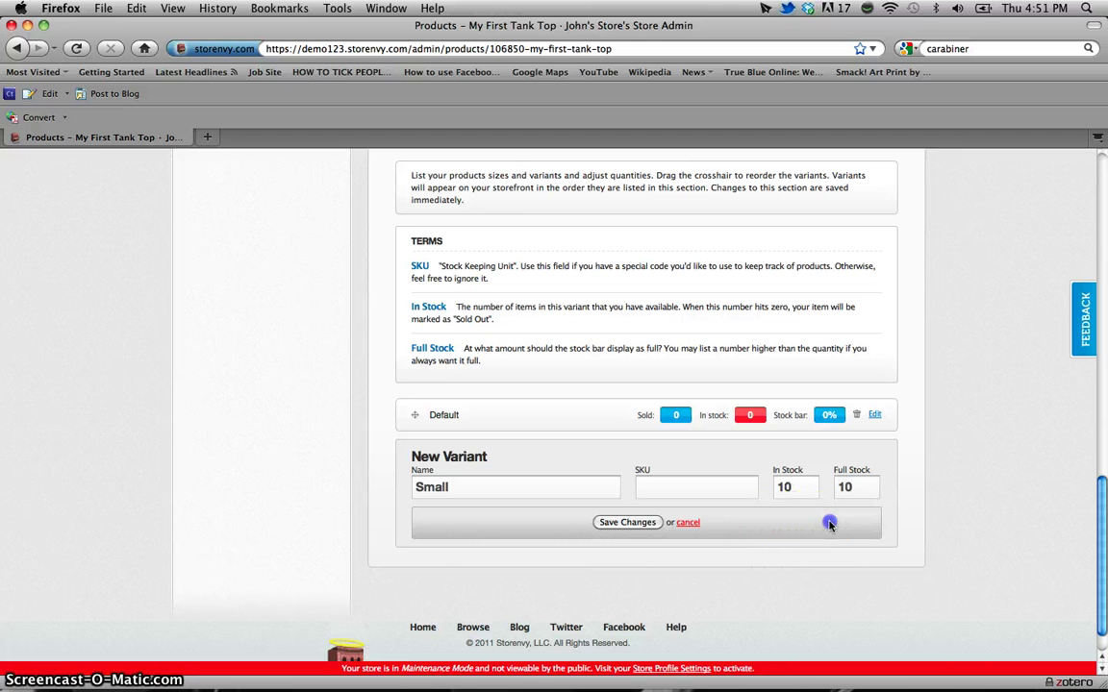
pyautogui.click(625, 522)
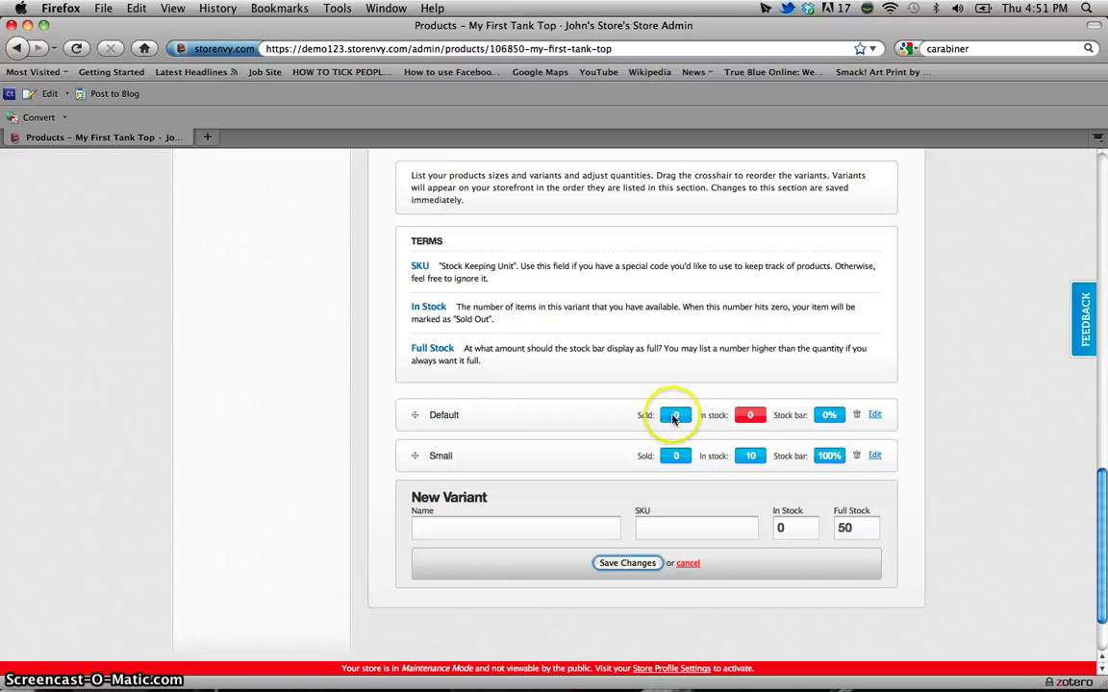
# Step: Delete the empty Default variant from the tank top, confirming with OK
pyautogui.click(855, 416)
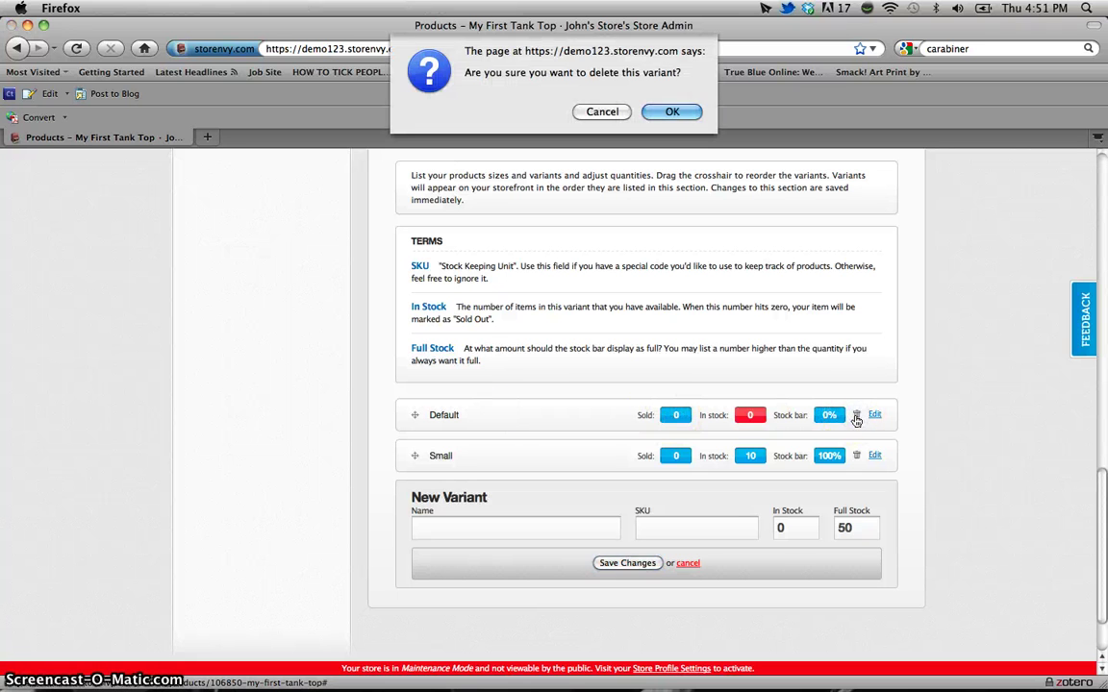
pyautogui.click(672, 112)
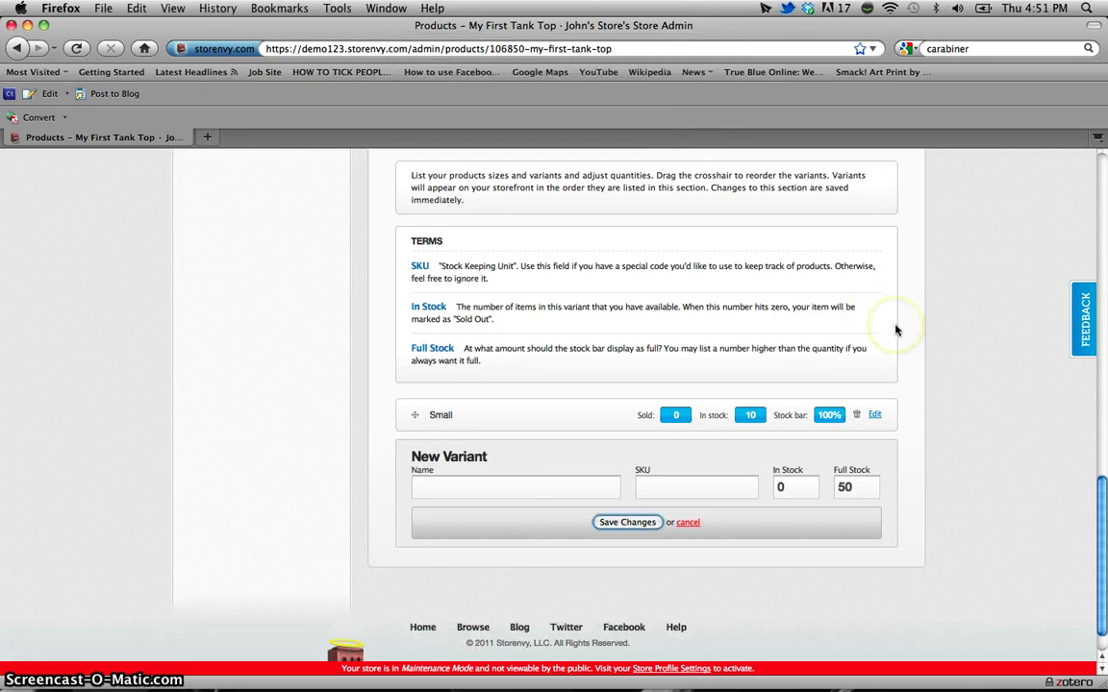
# Step: Add a Medium variant with 10 in stock and full stock 10
pyautogui.click(512, 483)
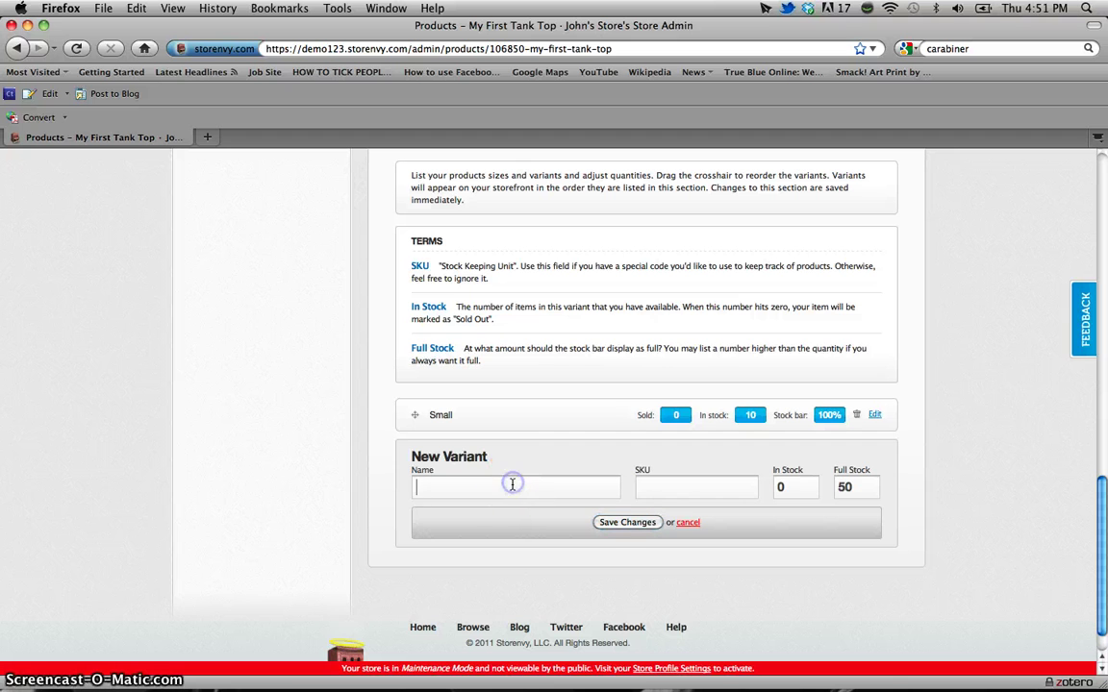
pyautogui.write('M')
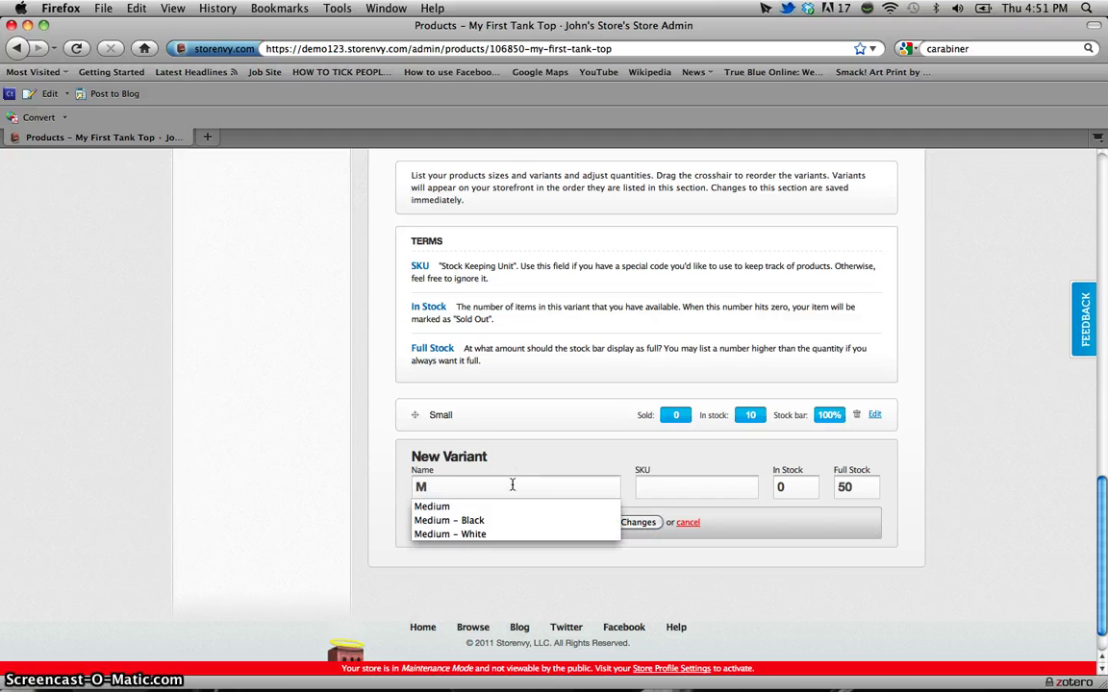
pyautogui.press('Down')
pyautogui.press('Return')
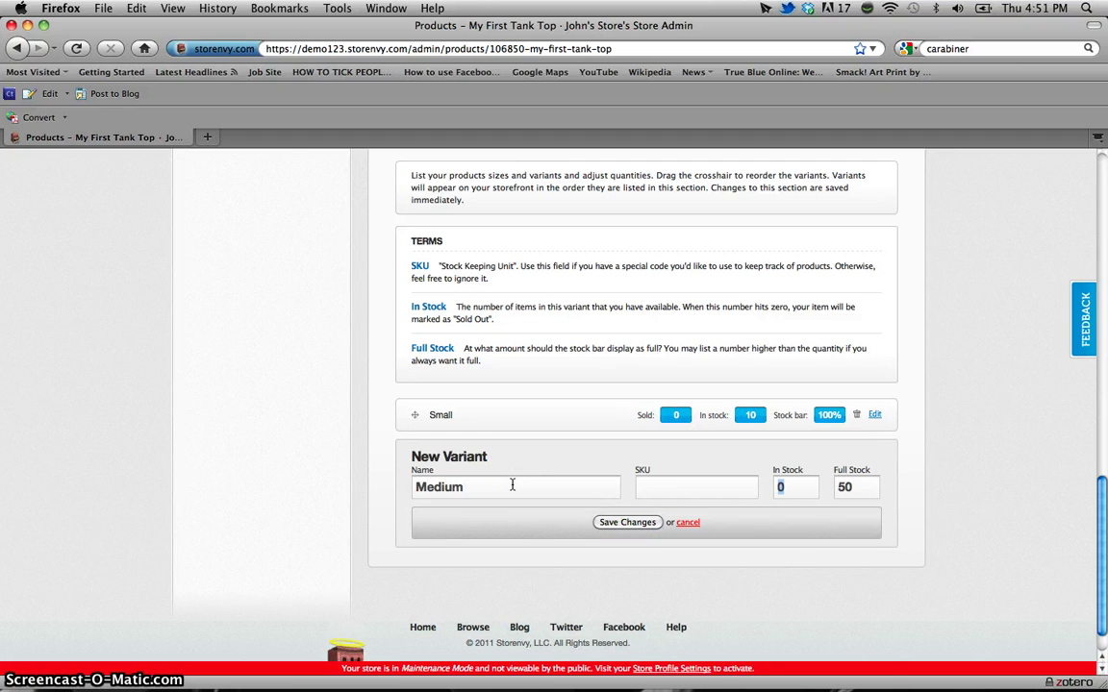
pyautogui.write('10')
pyautogui.press('Tab')
pyautogui.write('10')
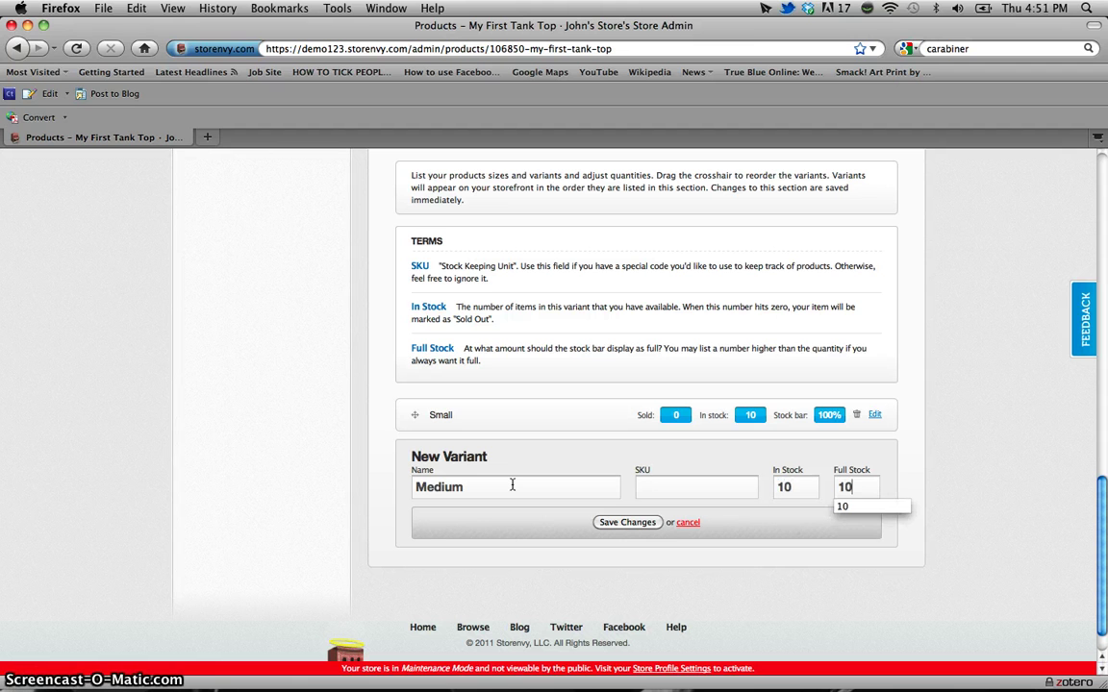
pyautogui.click(657, 522)
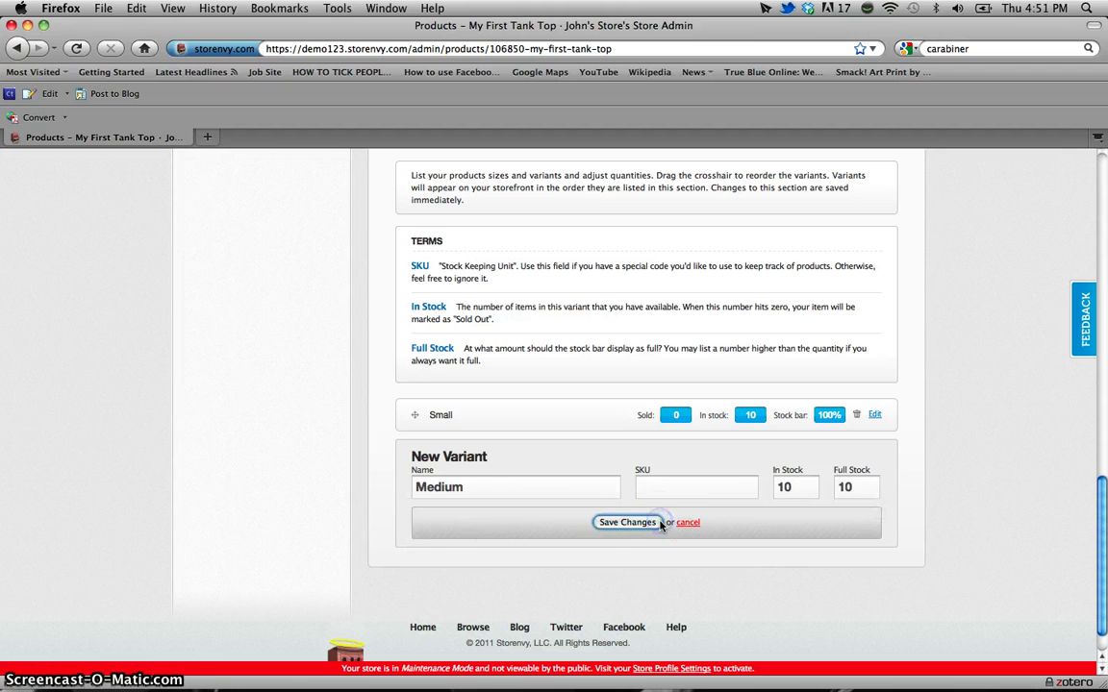
# Step: Add a Large variant with 8 in stock and full stock 10
pyautogui.click(571, 524)
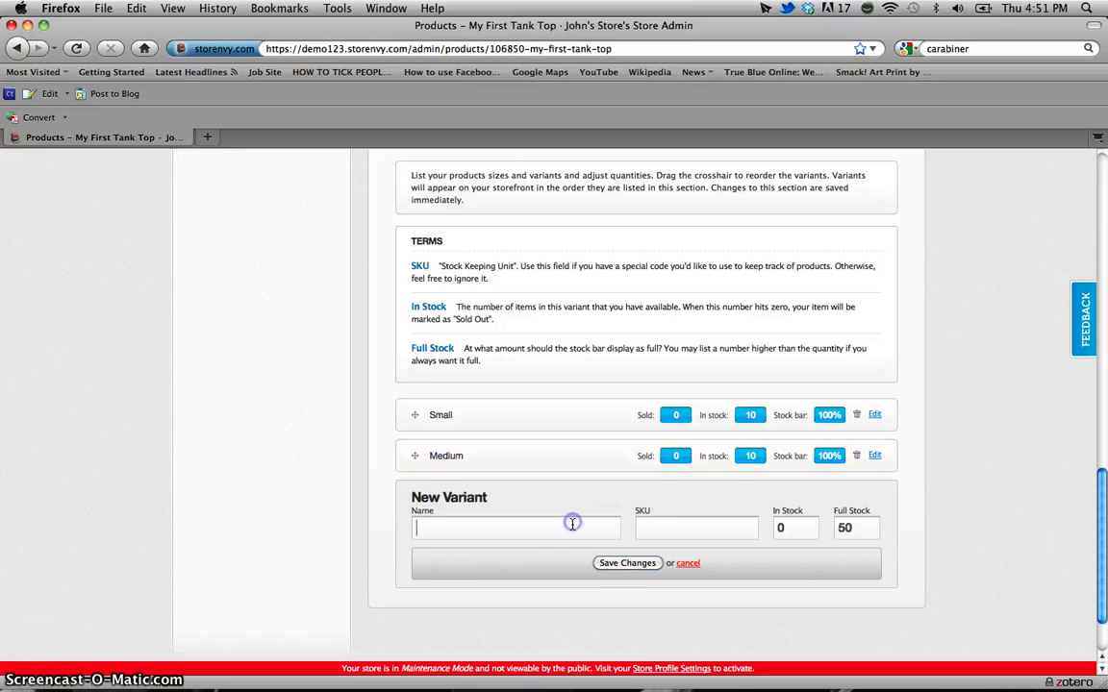
pyautogui.write('La')
pyautogui.press('Down')
pyautogui.press('Return')
pyautogui.press('Tab')
pyautogui.press('Tab')
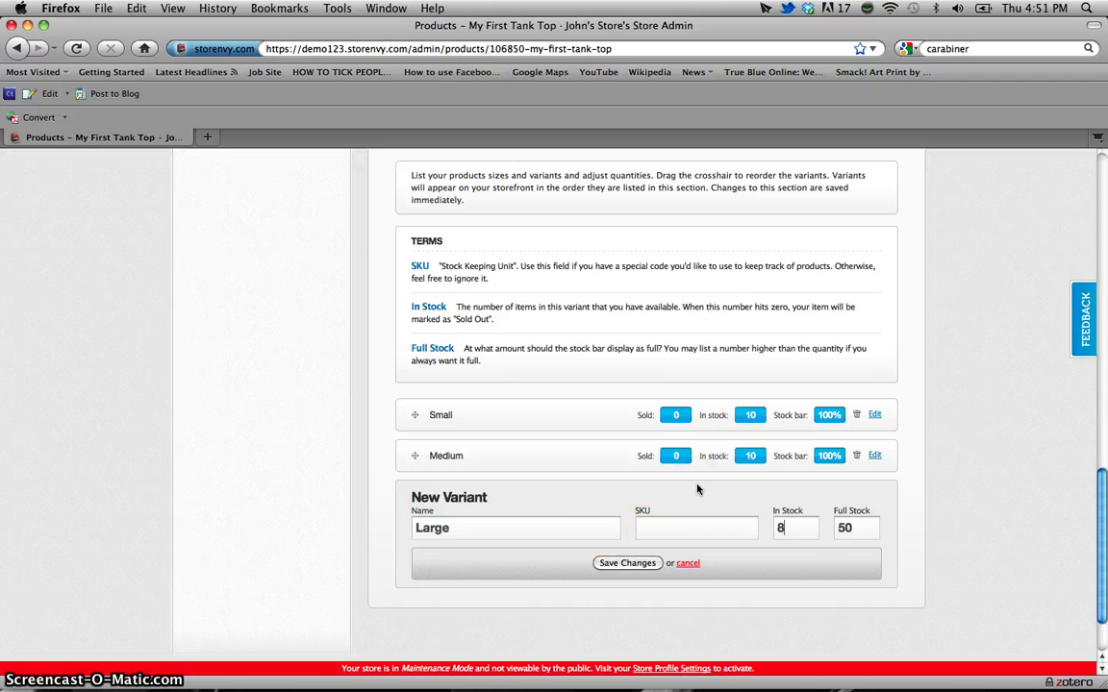
pyautogui.write('8')
pyautogui.press('Tab')
pyautogui.write('10')
pyautogui.click(623, 563)
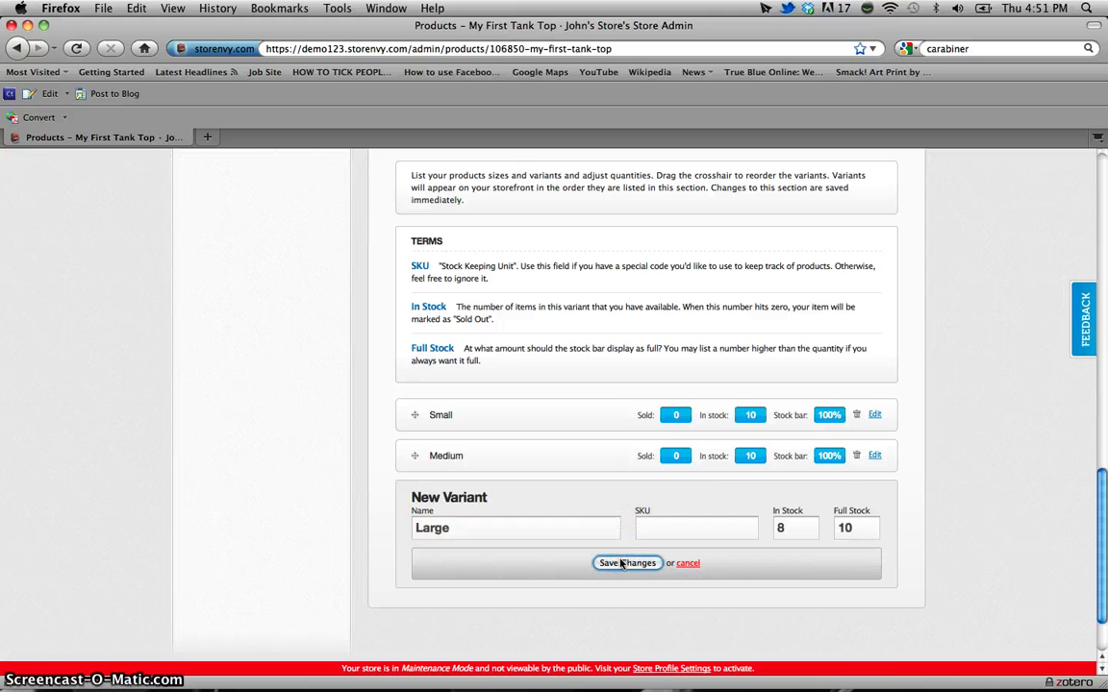
# Step: Add an XL variant with full stock 10 and nothing in stock
pyautogui.click(829, 498)
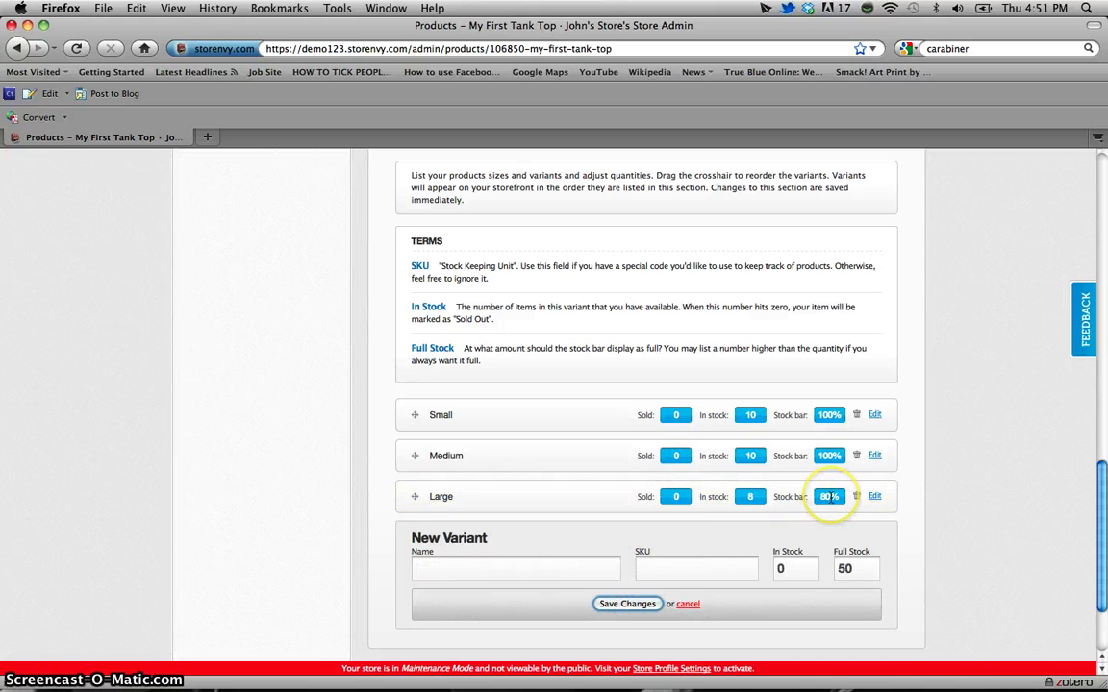
pyautogui.click(527, 566)
pyautogui.write('XL')
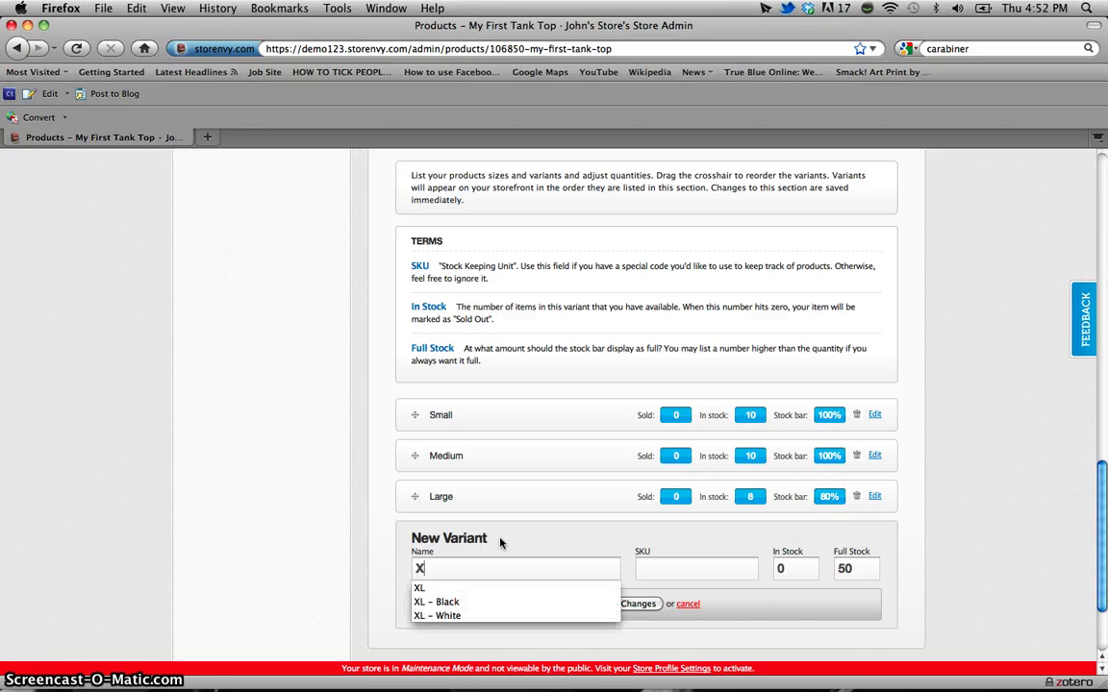
pyautogui.press('Tab')
pyautogui.press('Tab')
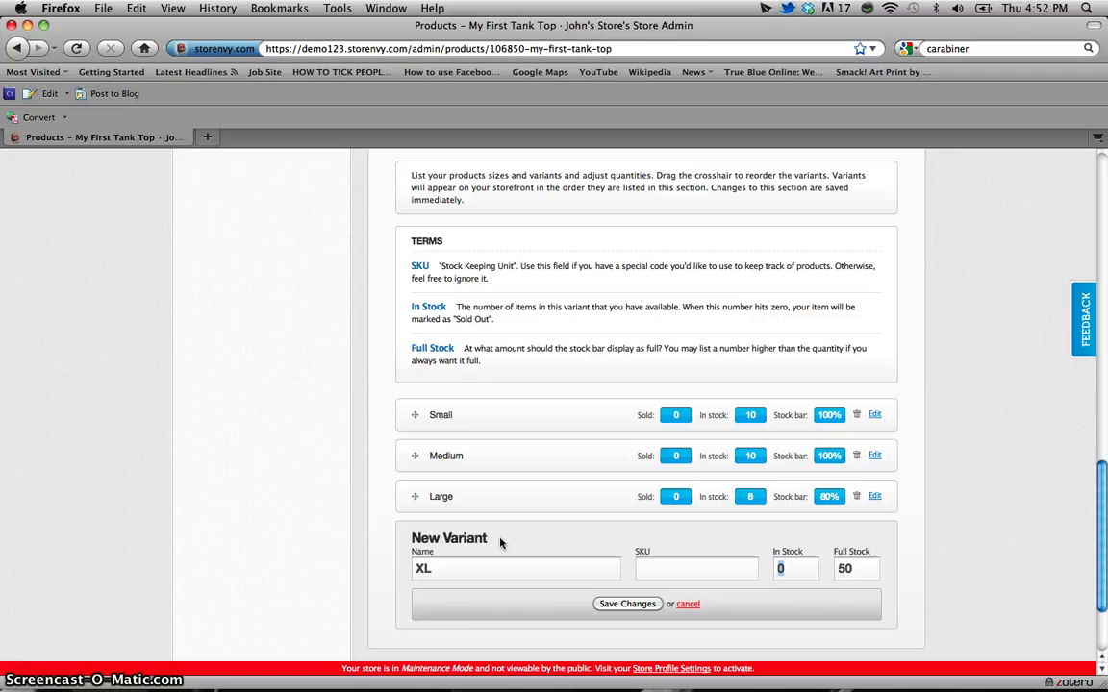
pyautogui.press('Tab')
pyautogui.write('10')
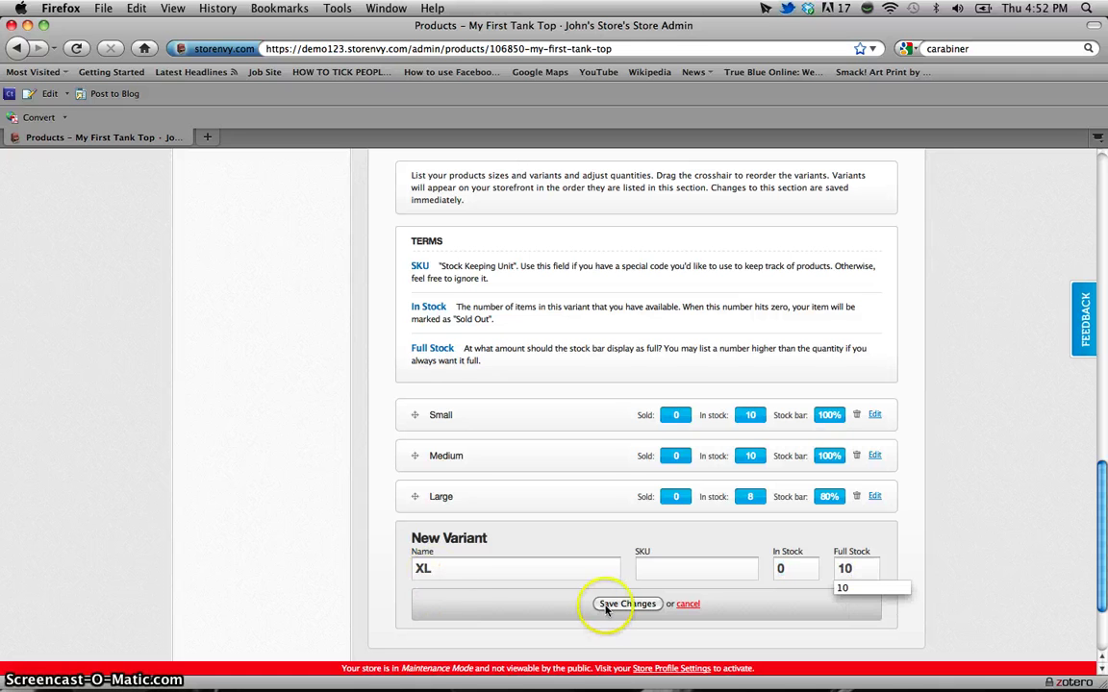
pyautogui.click(609, 608)
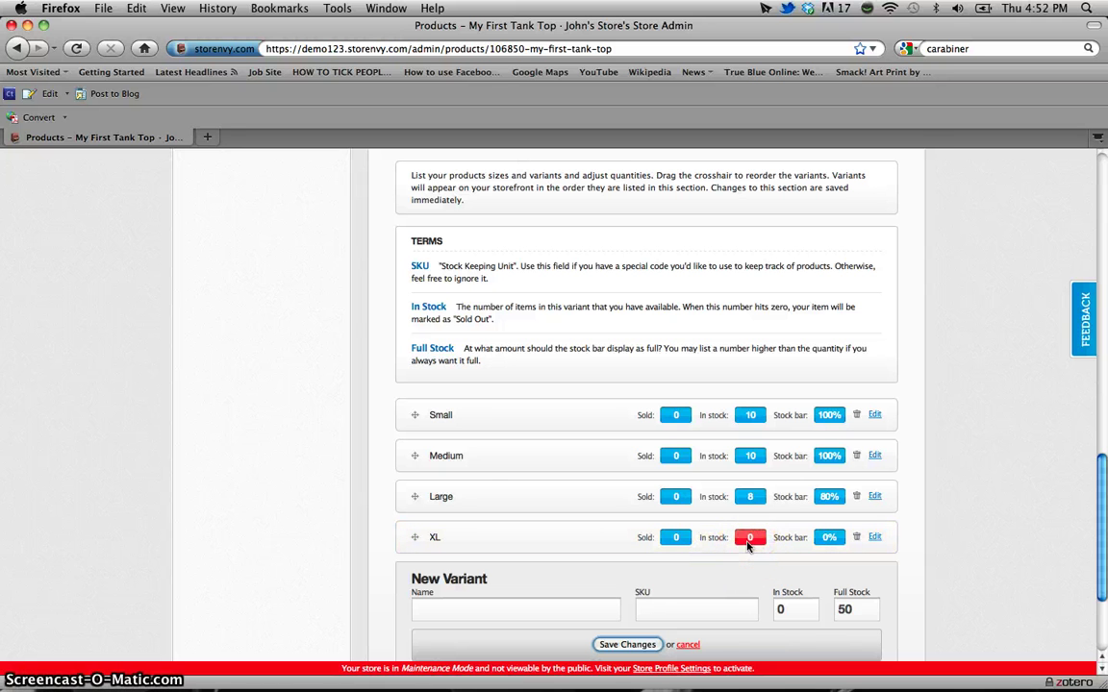
# Step: Reopen My First Tank Top from the Products list and switch its status from Hidden to Active
pyautogui.scroll(20, 748, 544)
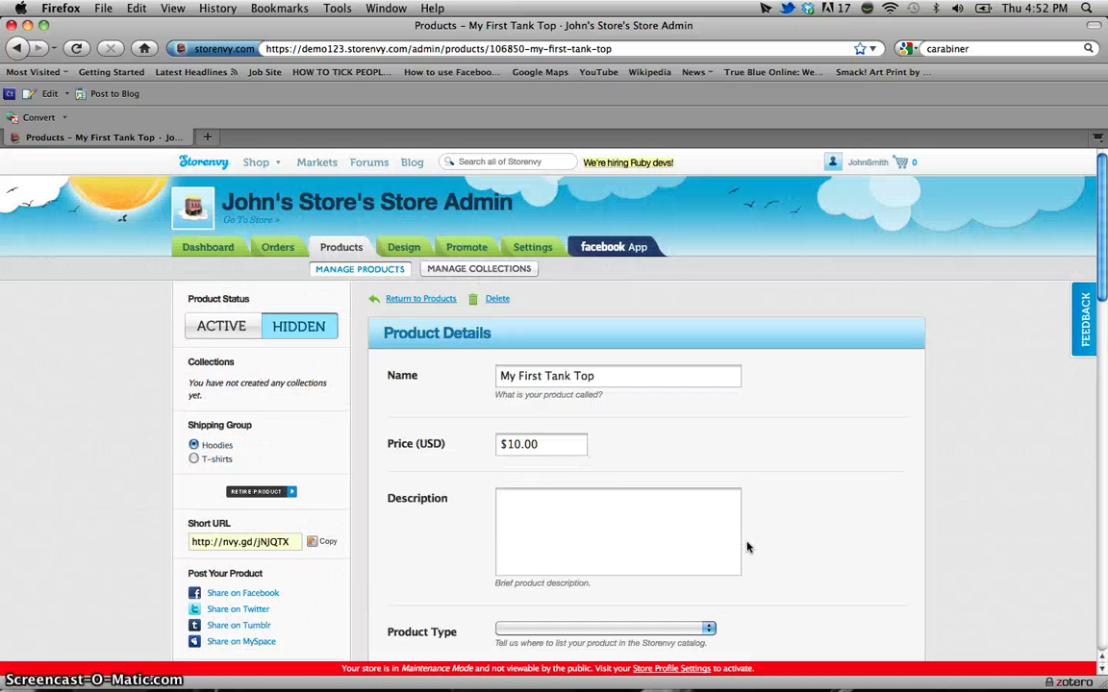
pyautogui.click(728, 533)
pyautogui.click(402, 300)
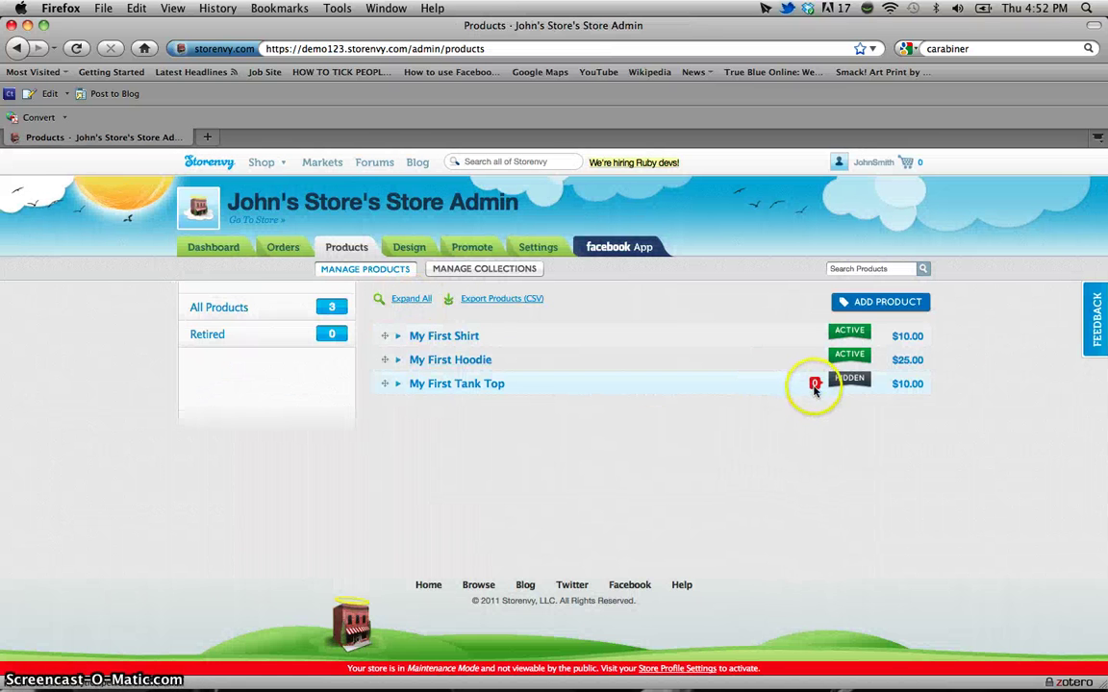
pyautogui.moveTo(814, 389)
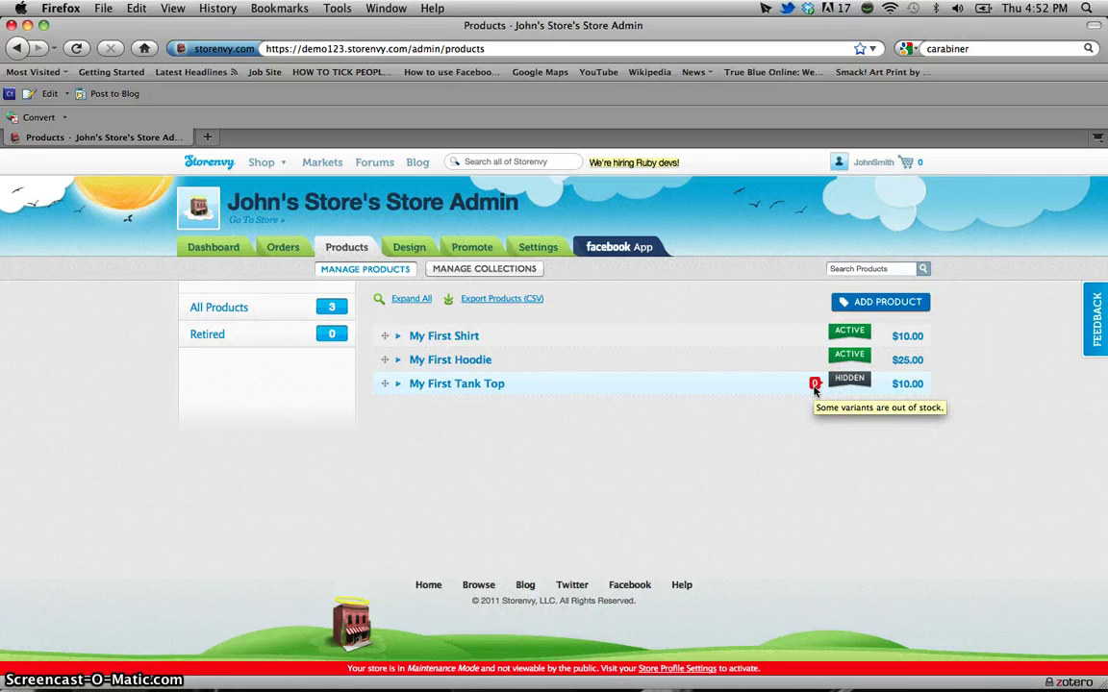
pyautogui.click(488, 386)
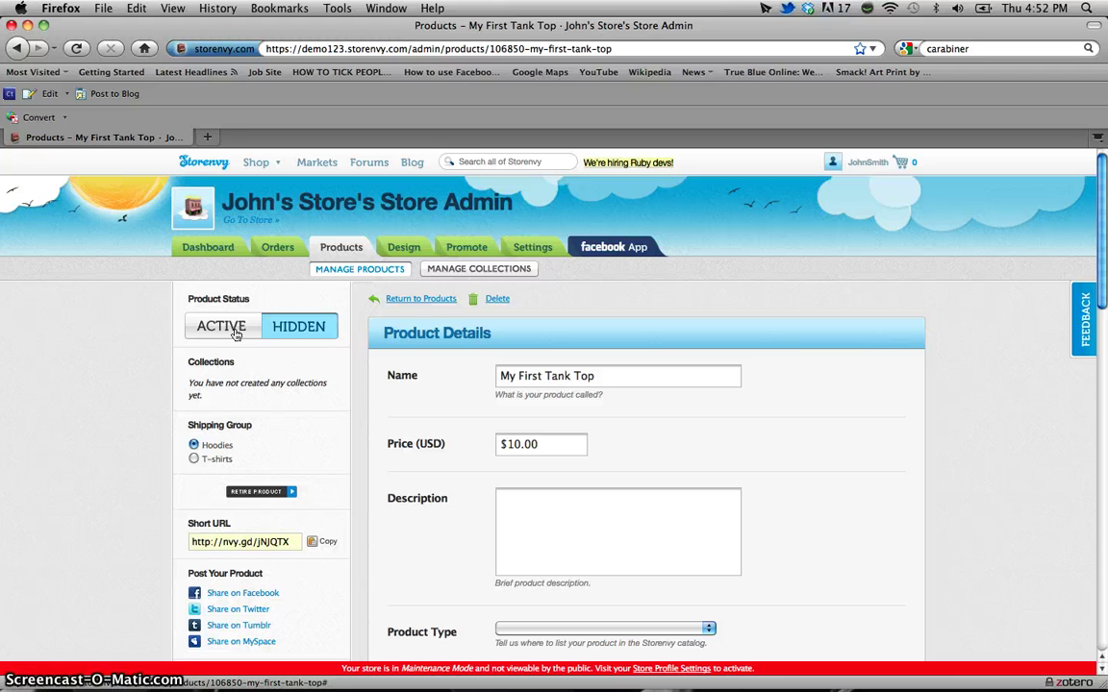
pyautogui.click(236, 334)
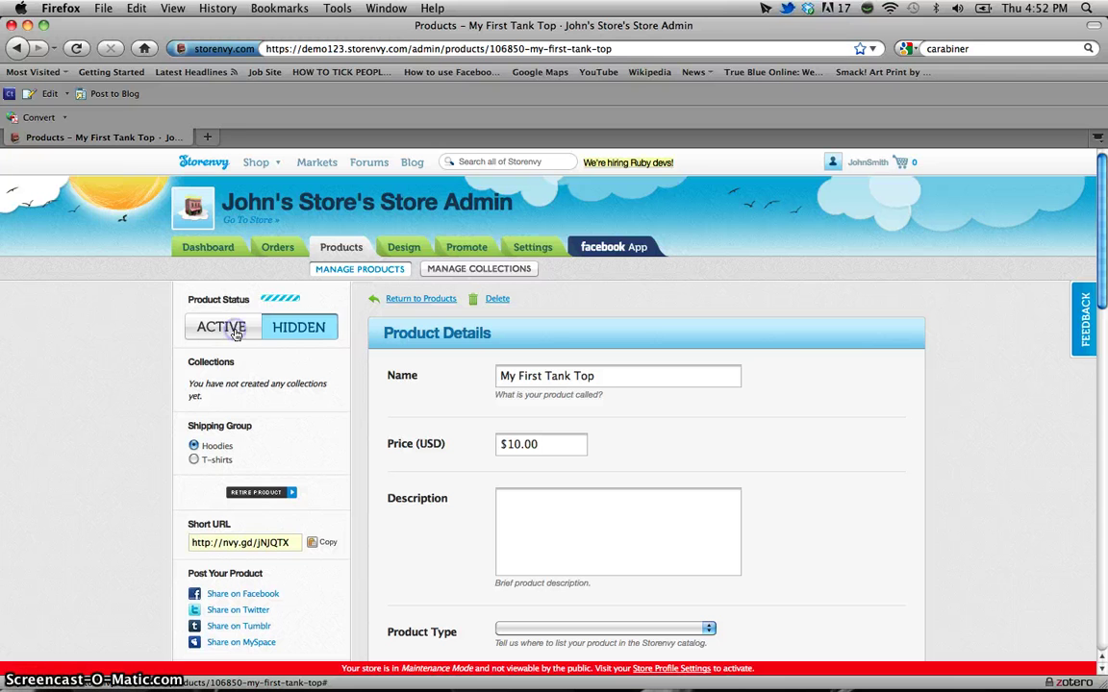
pyautogui.click(179, 289)
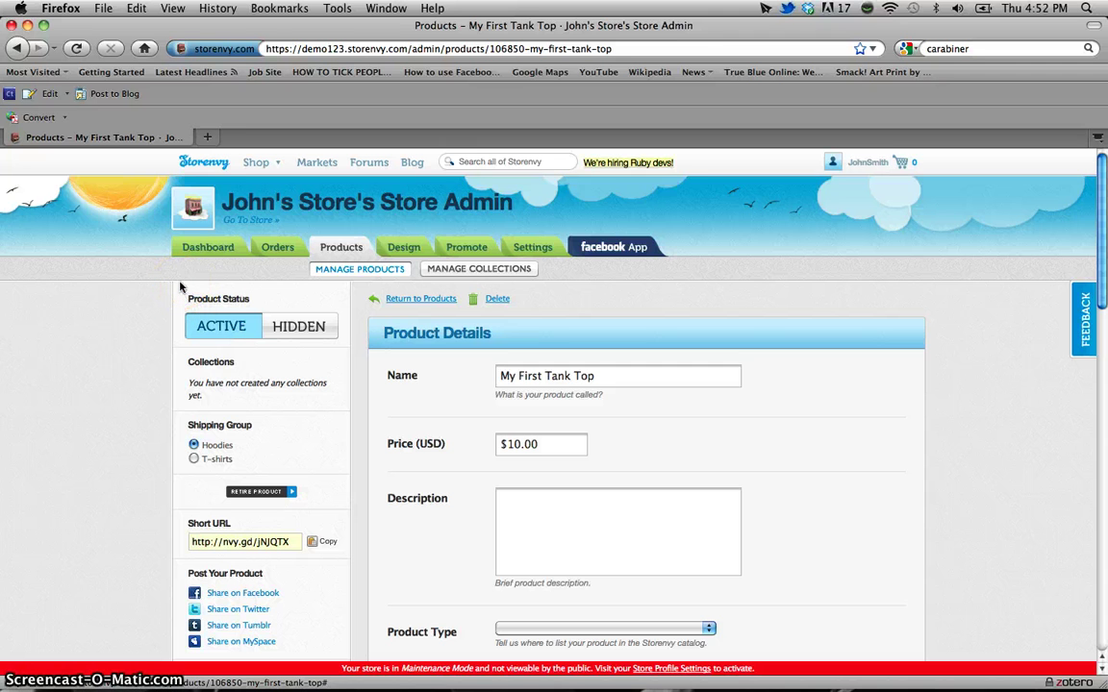
# Step: View the storefront's All Products listing, then return to the admin dashboard
pyautogui.click(251, 221)
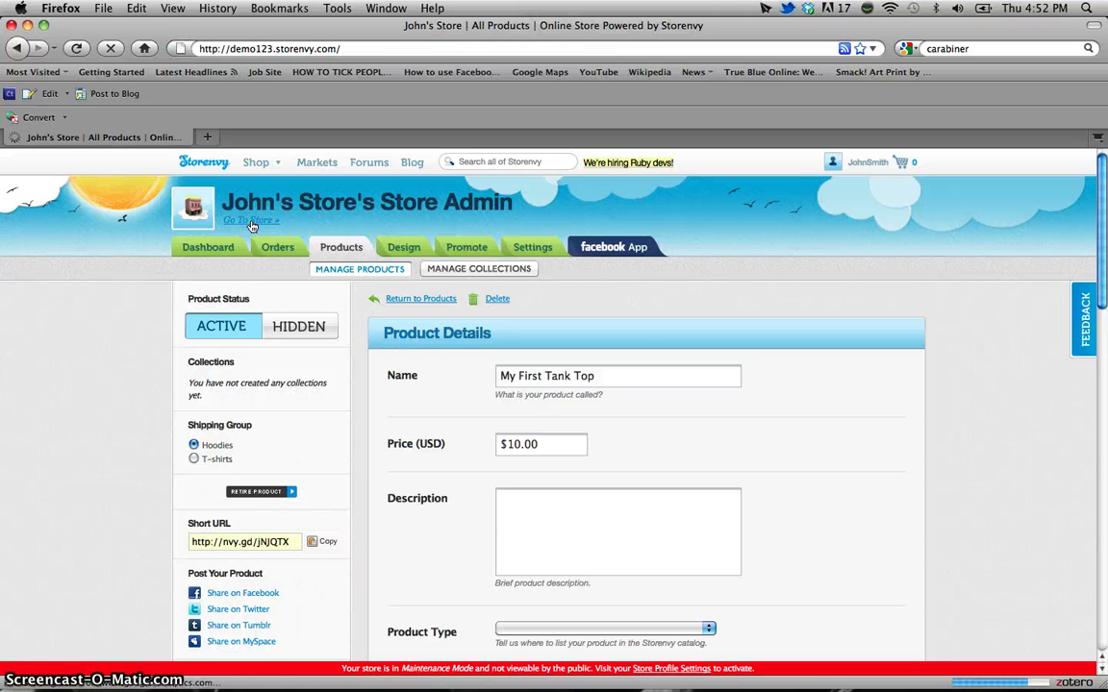
pyautogui.scroll(-2, 442, 445)
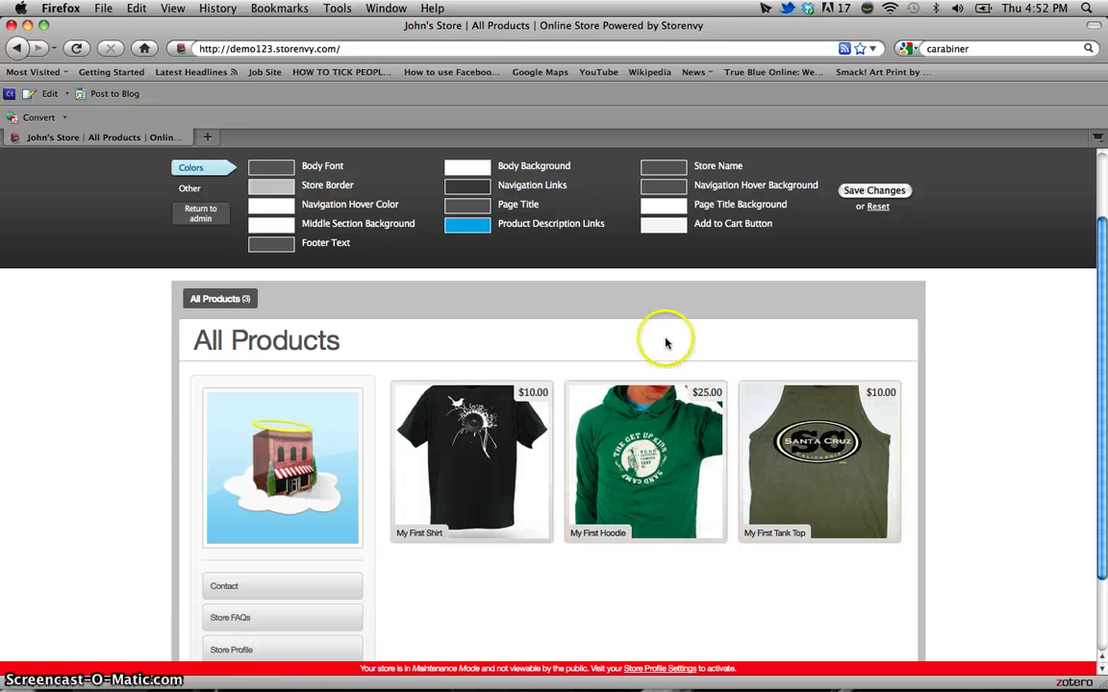
pyautogui.click(203, 221)
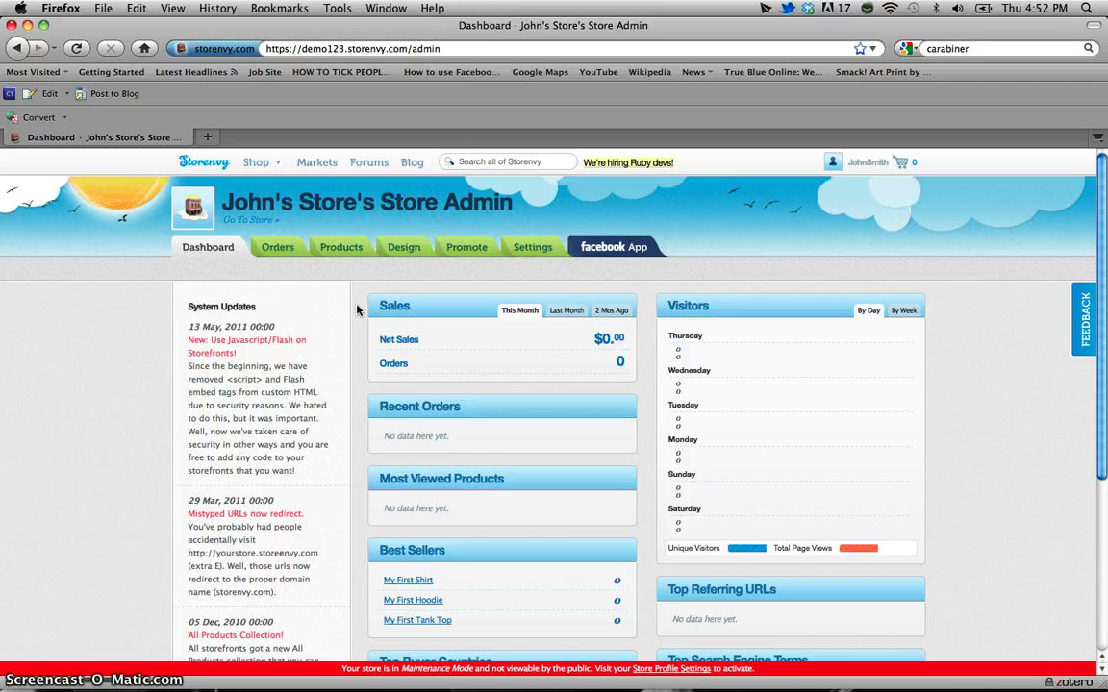
# Step: Open My First Shirt from the Products list and delete it, confirming with OK
pyautogui.click(339, 247)
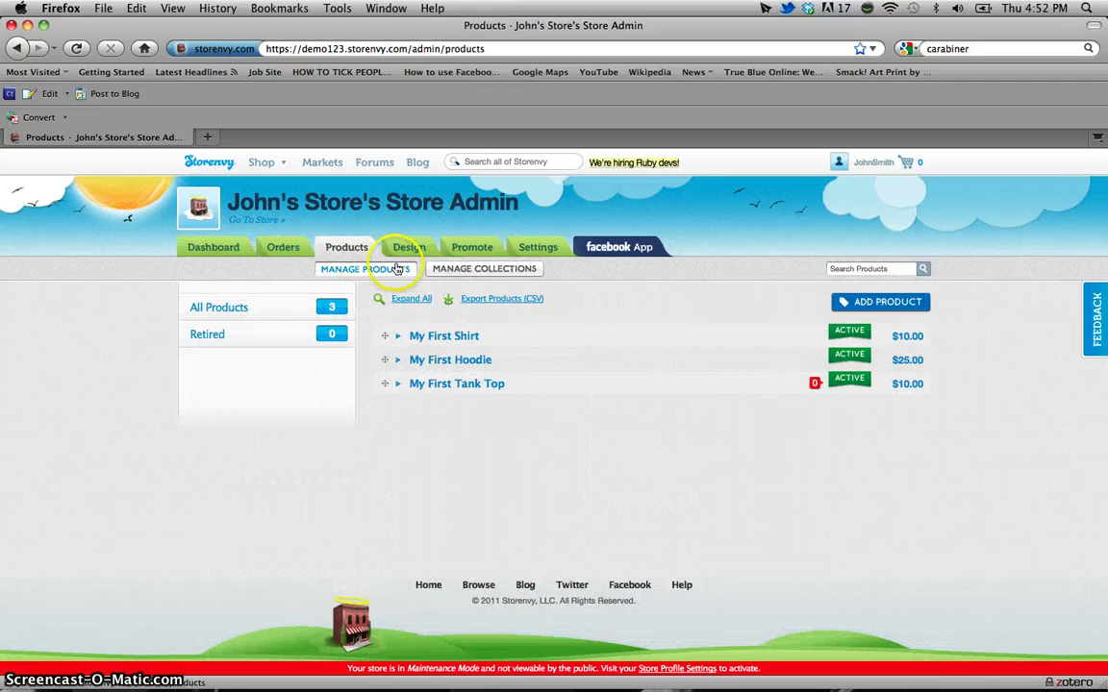
pyautogui.click(441, 339)
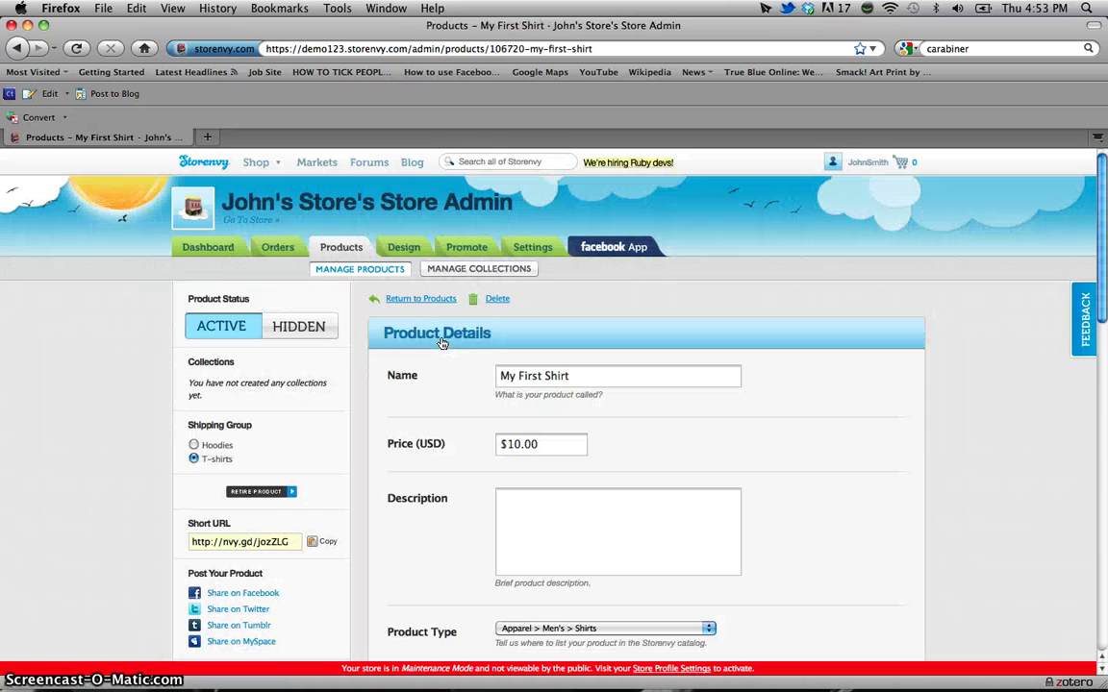
pyautogui.click(441, 358)
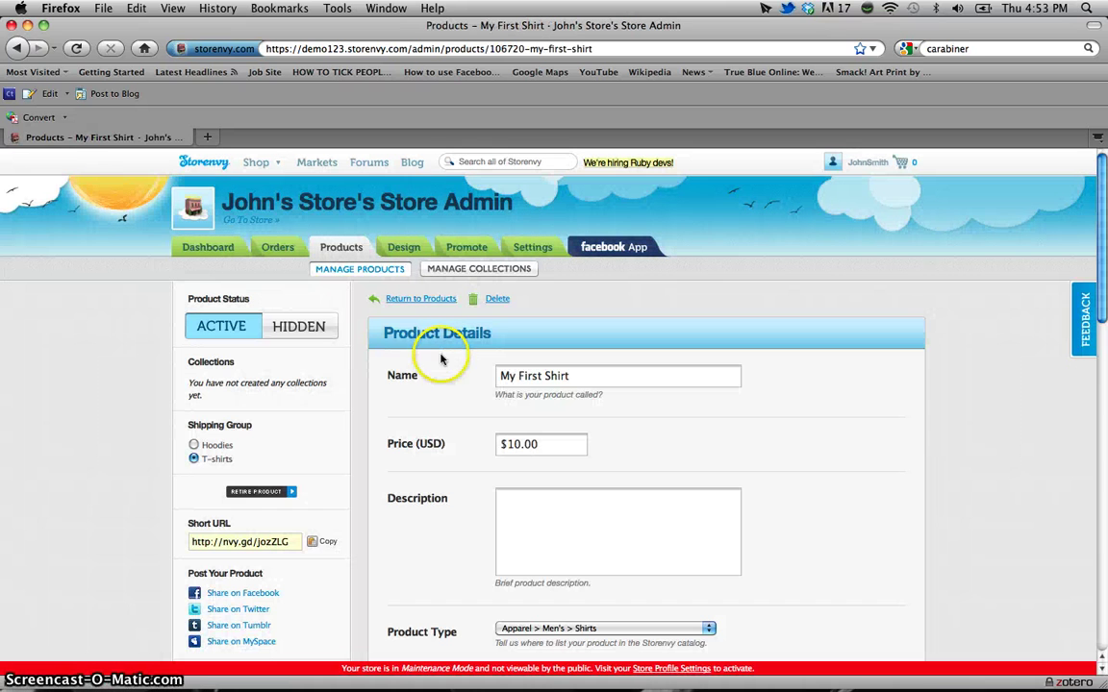
pyautogui.click(497, 300)
pyautogui.click(705, 159)
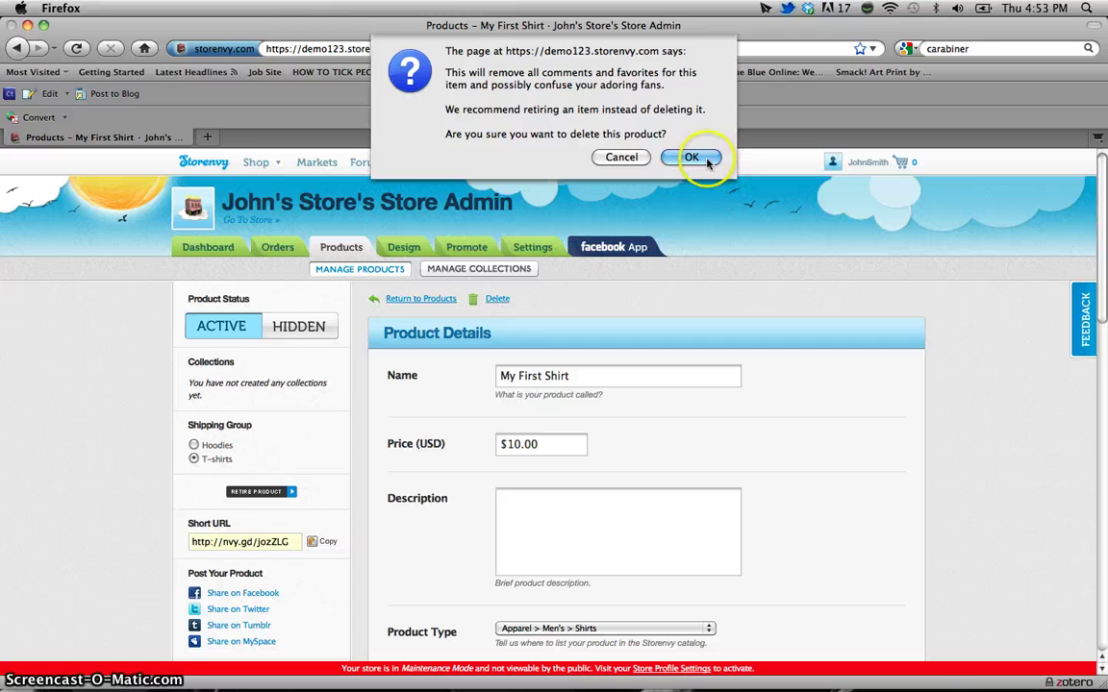